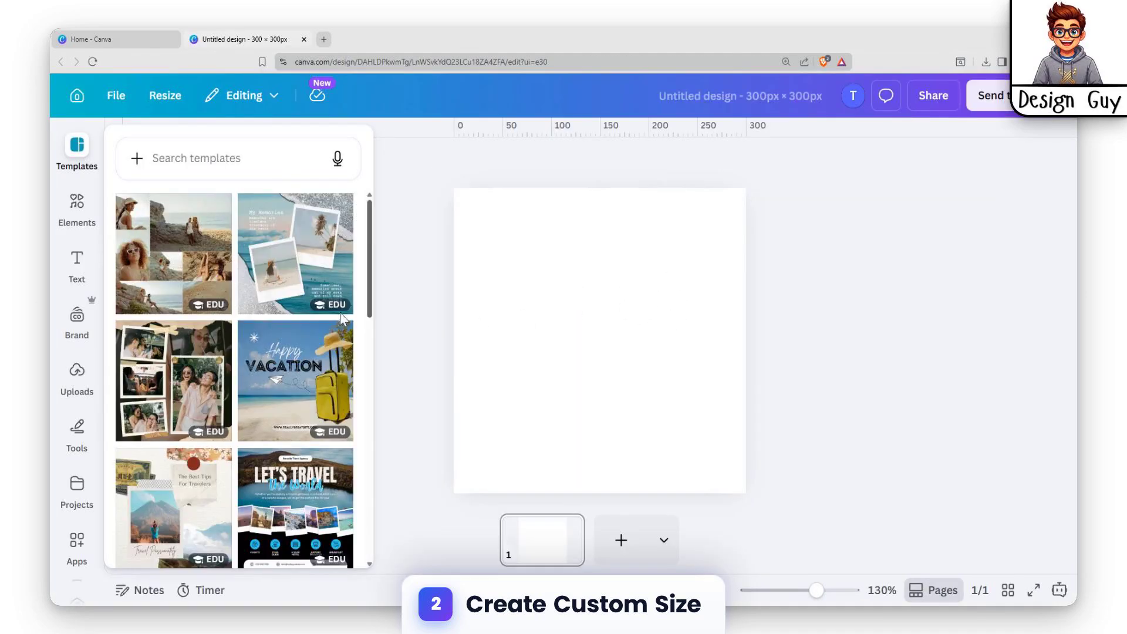
Step: Add a heading to the blank page, replace its text with SPLASH, and centre it on the page
left_click(77, 263)
left_click(239, 349)
left_click(742, 316)
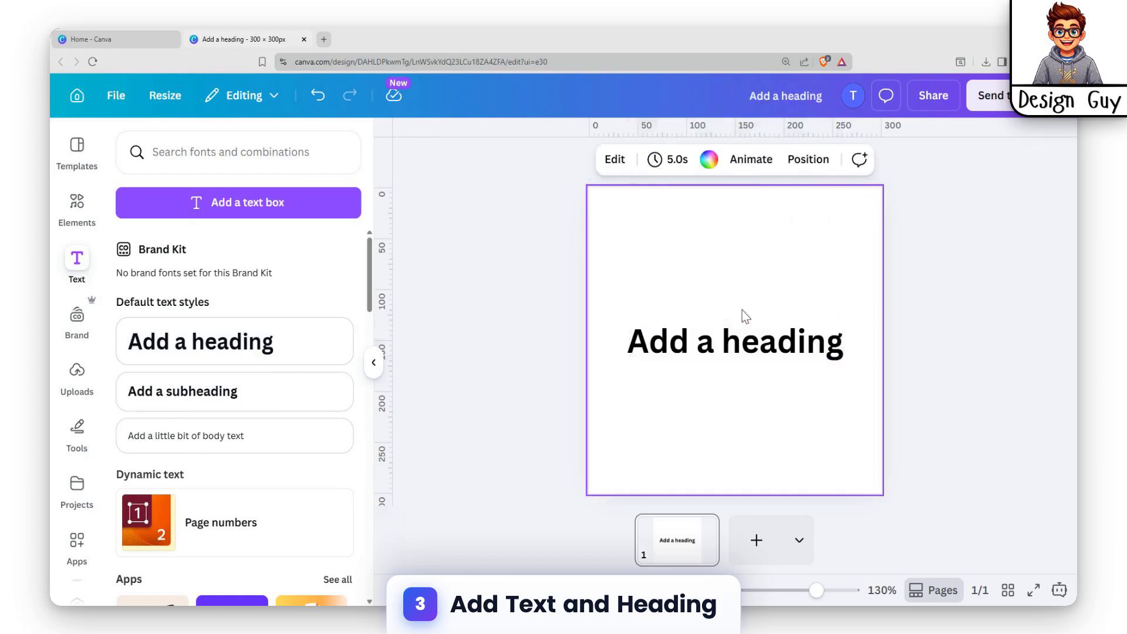
double_click(826, 347)
type("SP")
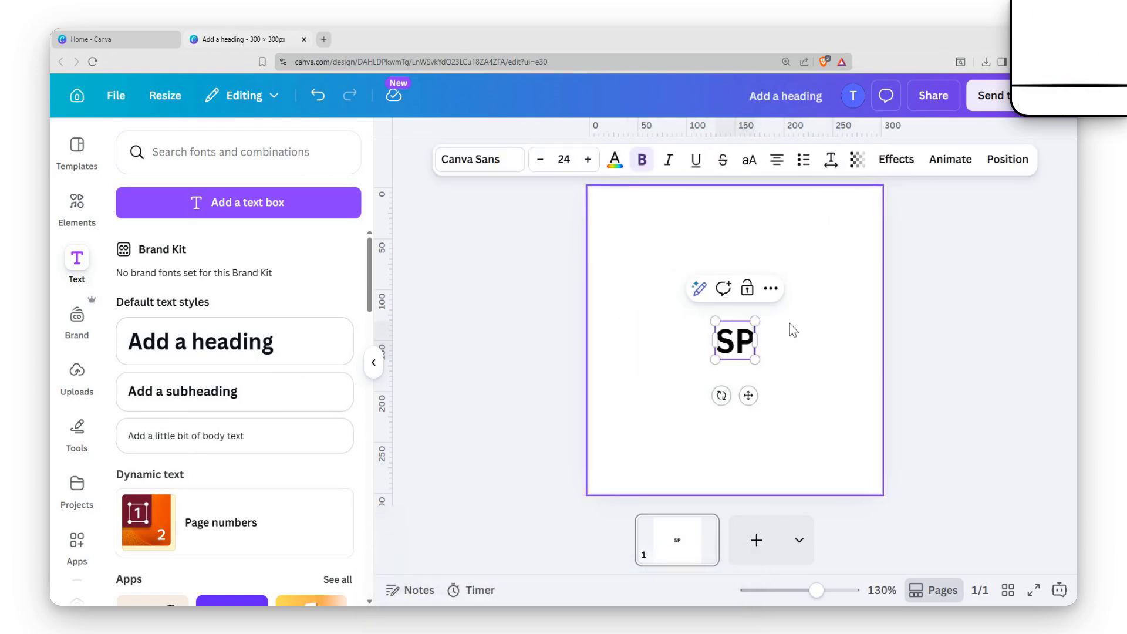
type("LASH")
left_click(830, 319)
mouse_move(758, 350)
left_mouse_down()
mouse_move(763, 317)
mouse_move(751, 341)
left_mouse_up()
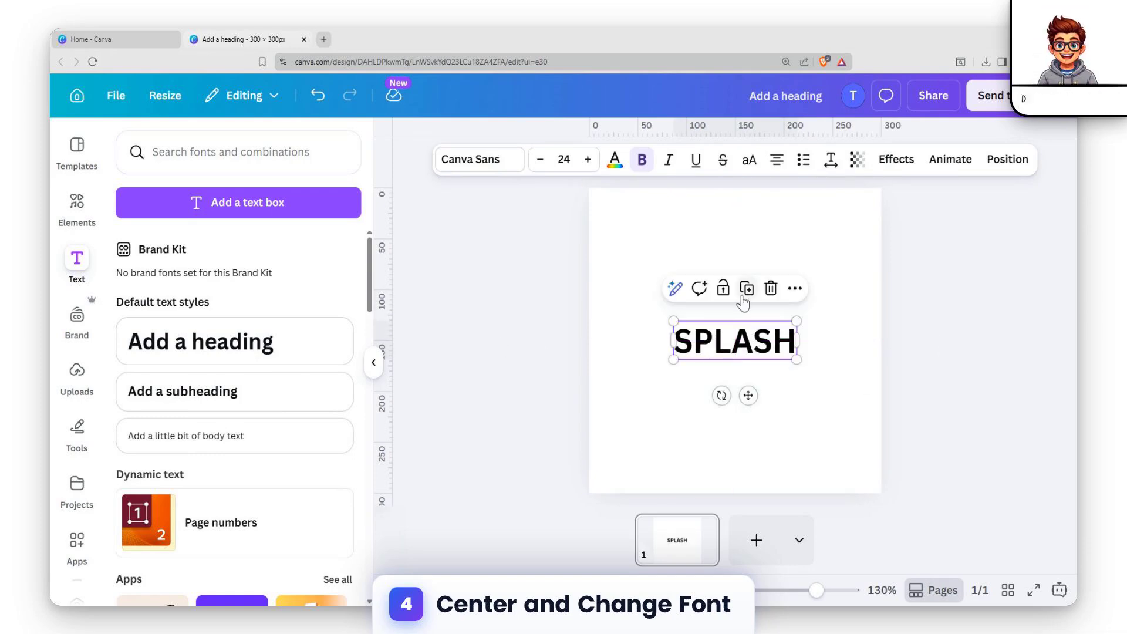
Step: Change the SPLASH heading's font to Shrikhand
left_click(476, 159)
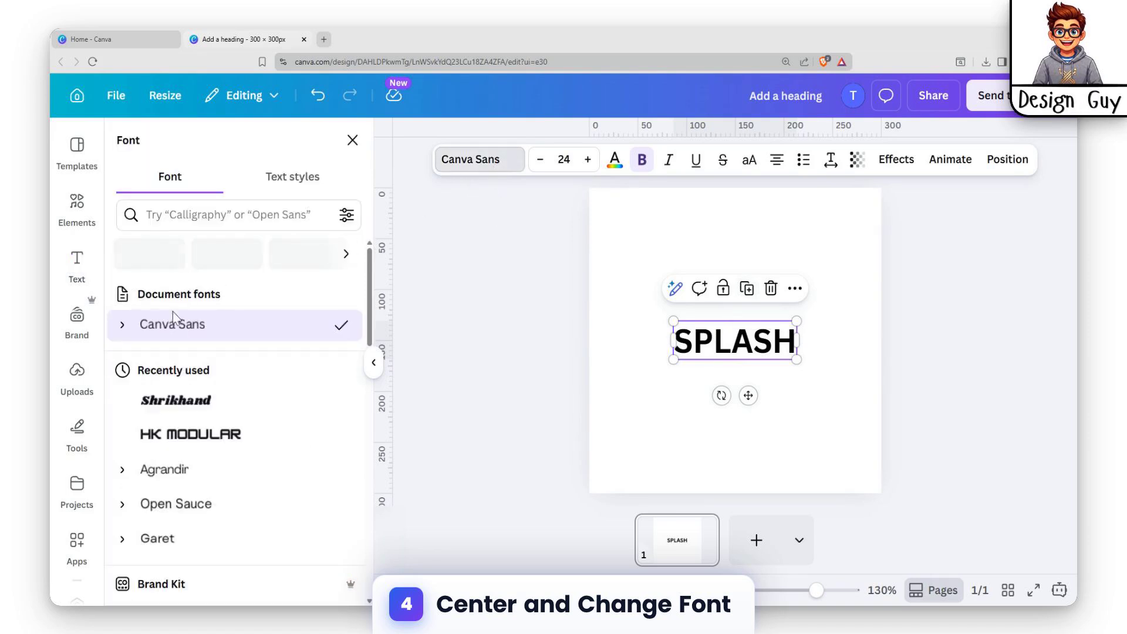
left_click(217, 411)
left_click(752, 345)
left_click(844, 337)
left_click(783, 343)
Step: Enlarge the SPLASH text to a font size of about 47.2 so it spans nearly the full page width
left_click_drag(665, 323, 608, 299)
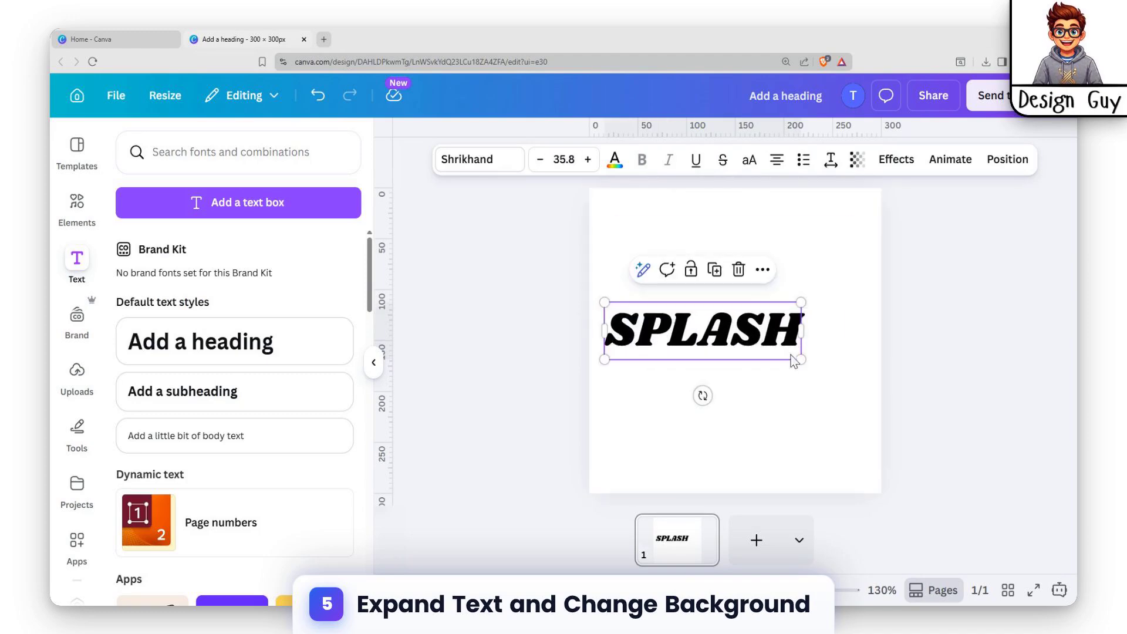
left_click_drag(801, 360, 863, 379)
left_click(861, 428)
left_click(772, 350)
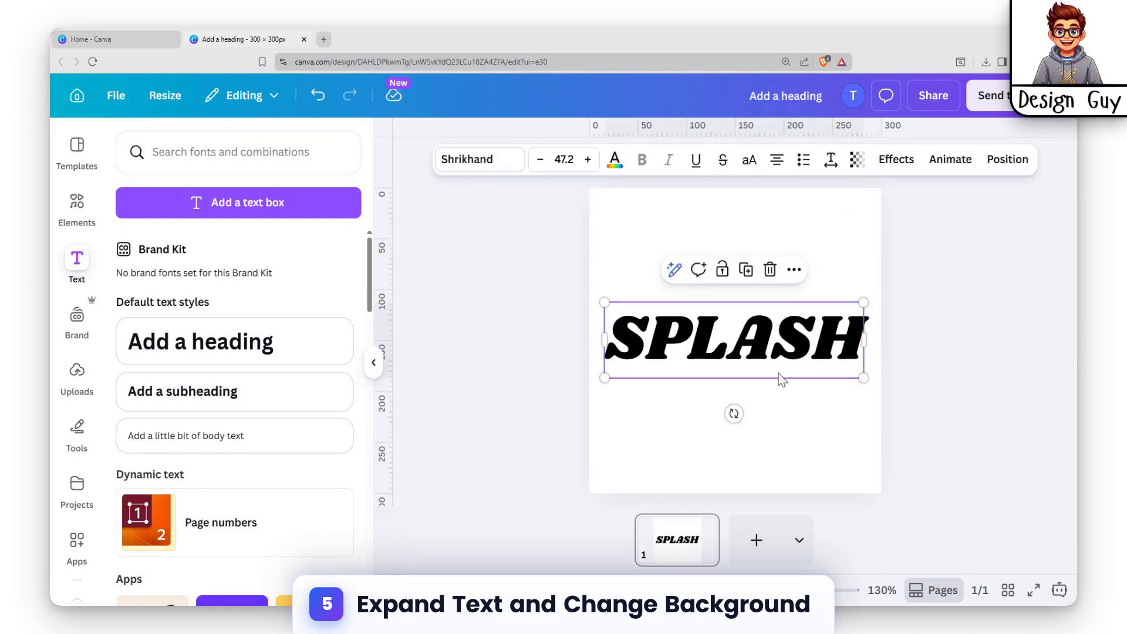
Step: Change the page background colour to black
left_click(820, 235)
left_click(753, 169)
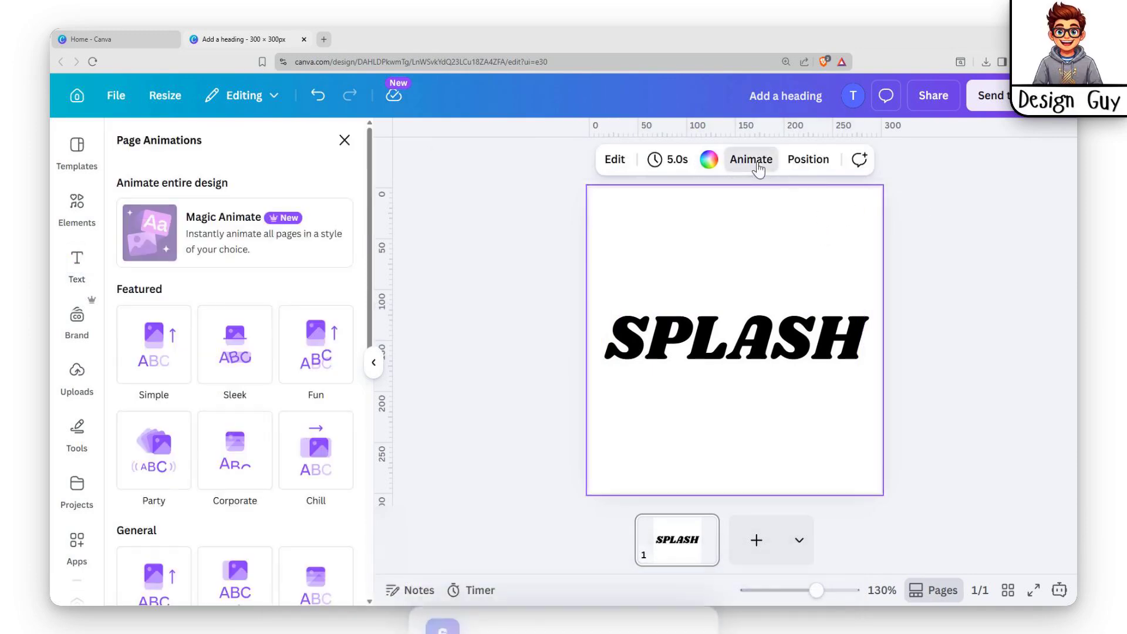
left_click(708, 163)
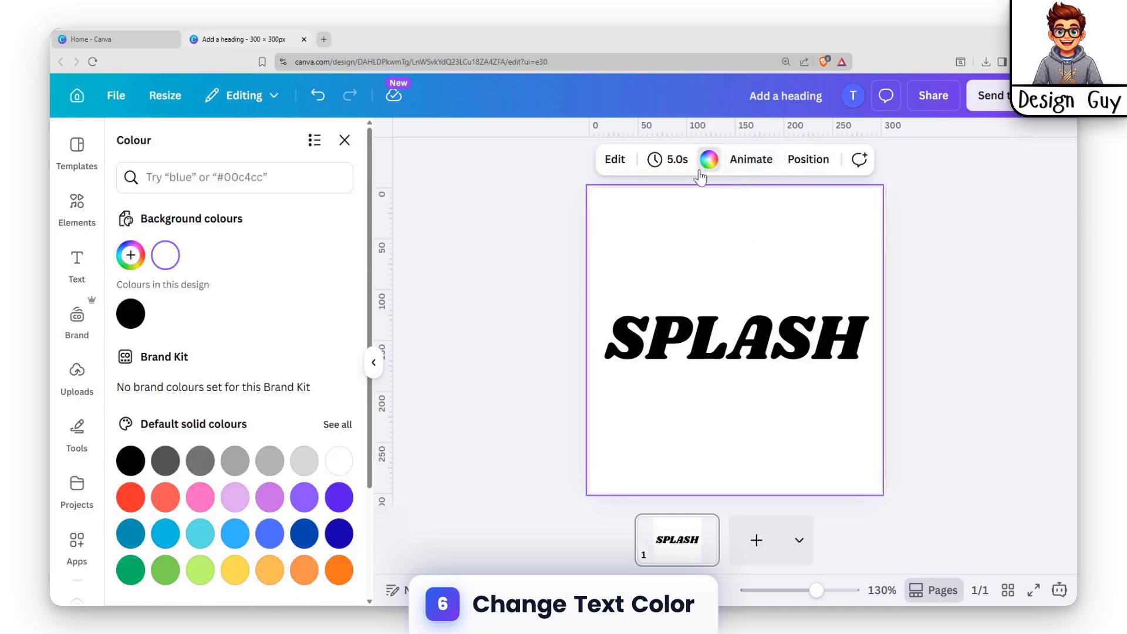
left_click(130, 314)
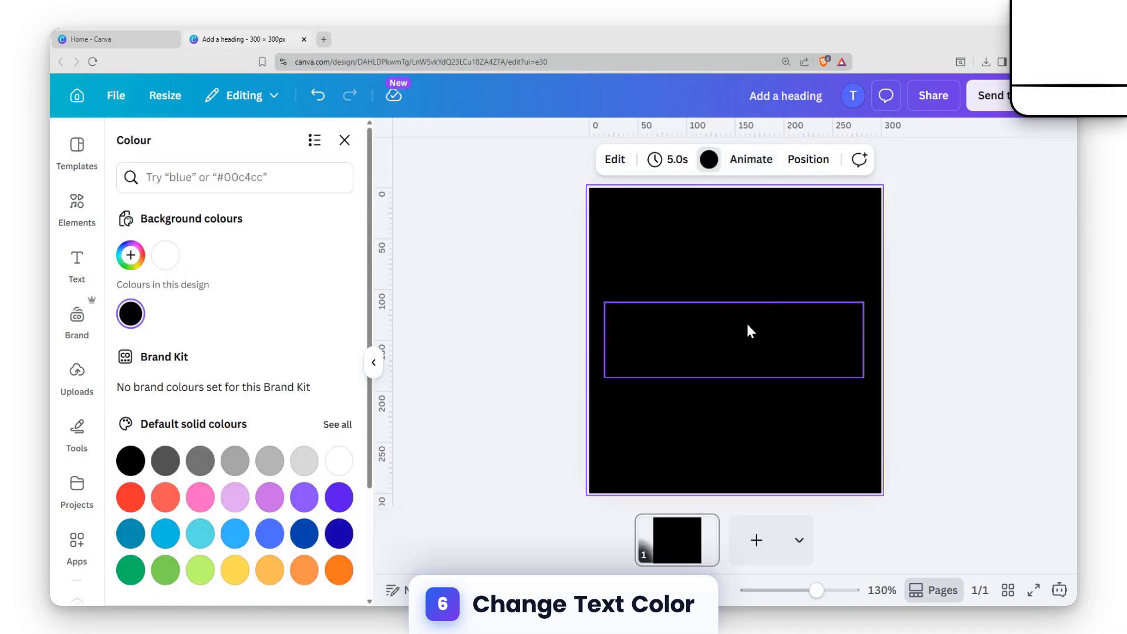
Step: Change the colour of the SPLASH text to white
left_click(759, 320)
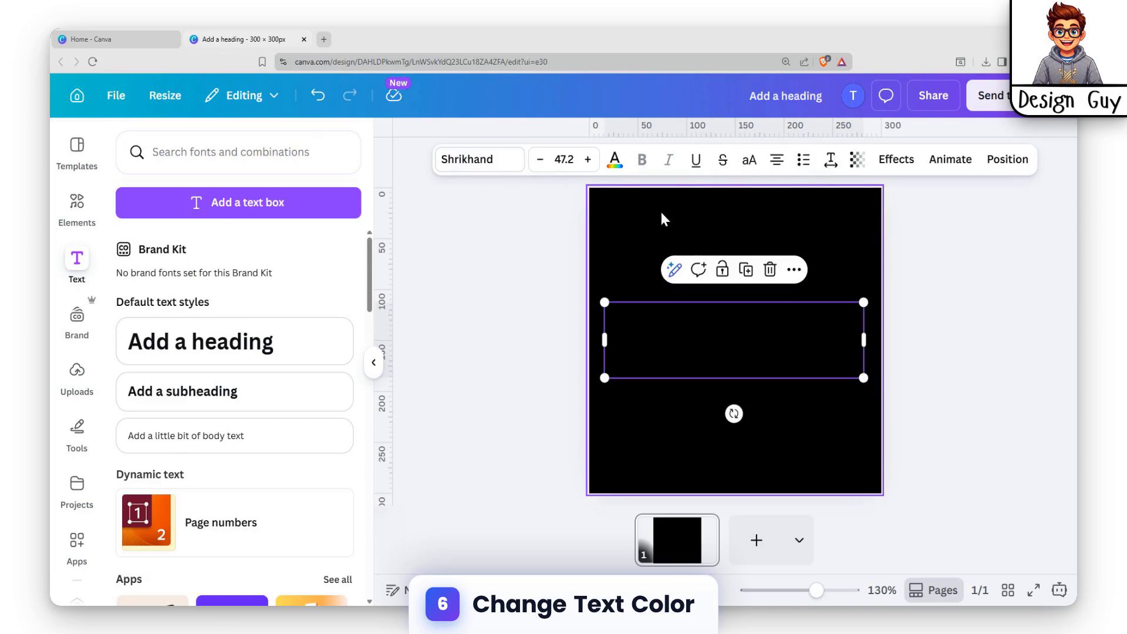
left_click(615, 159)
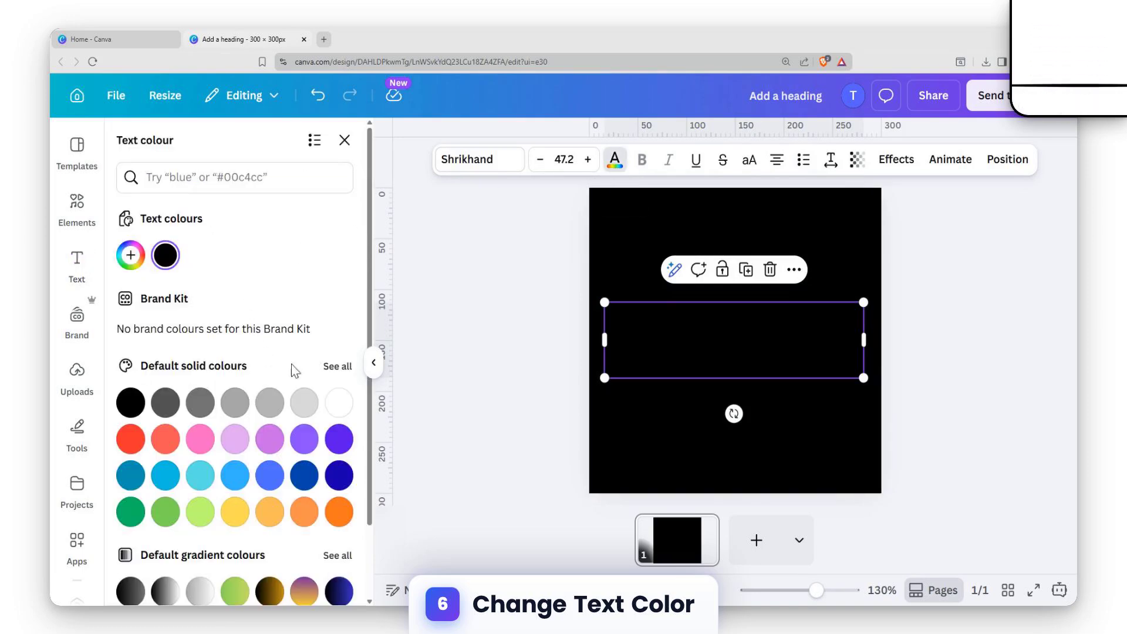
left_click(340, 403)
key("Escape")
left_click(934, 385)
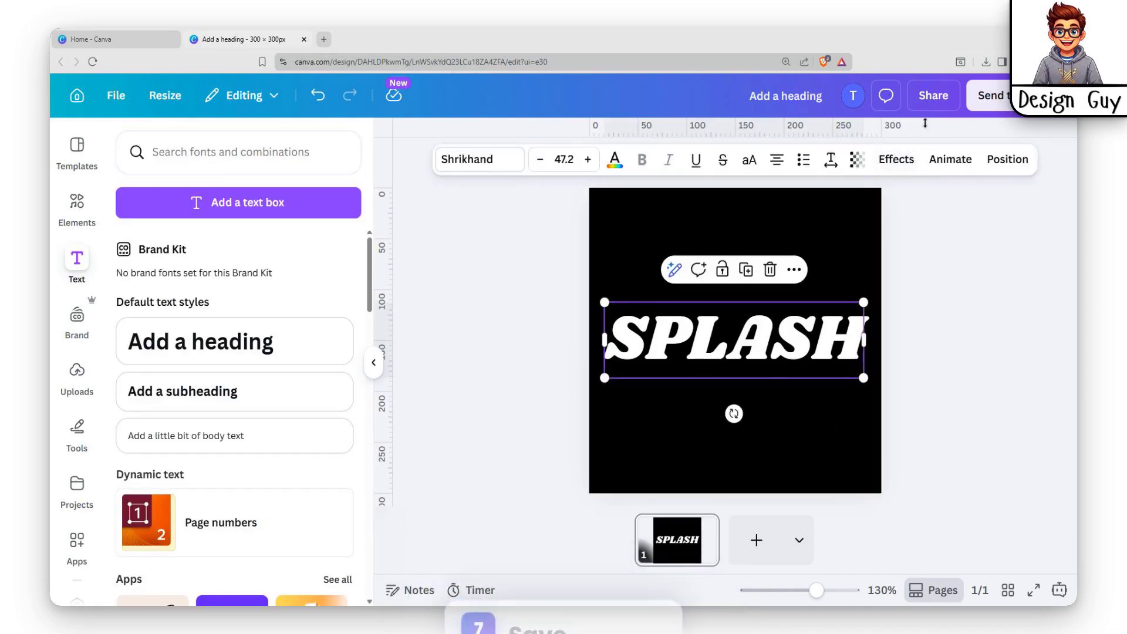
Step: Download the solid white SPLASH design as a PNG at size 3.125 with a transparent background
left_click(934, 97)
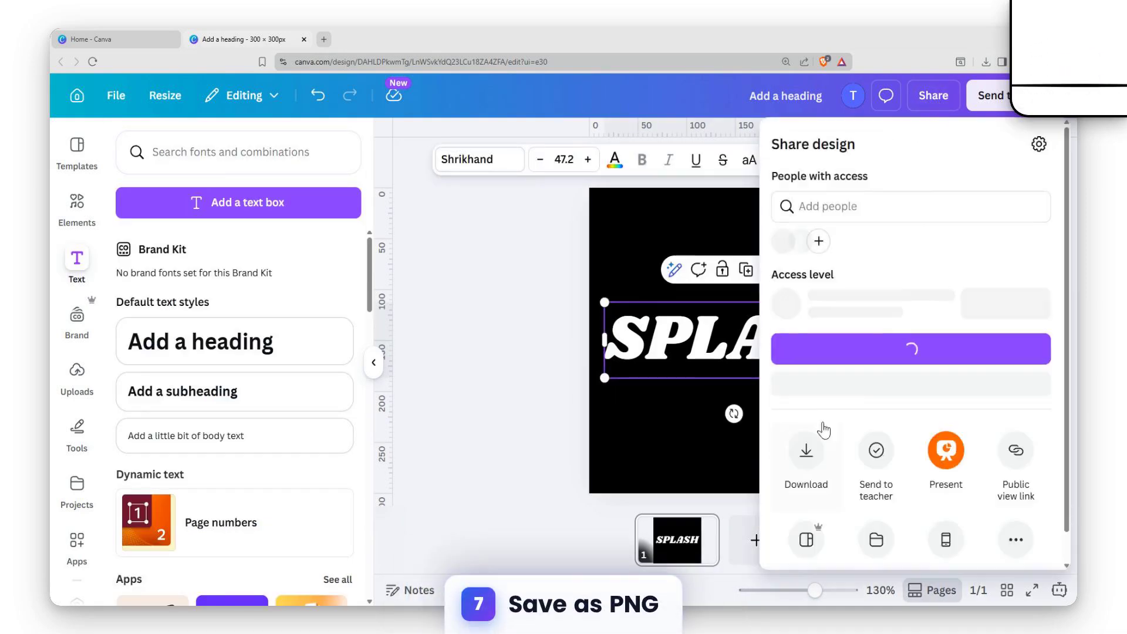
left_click(807, 450)
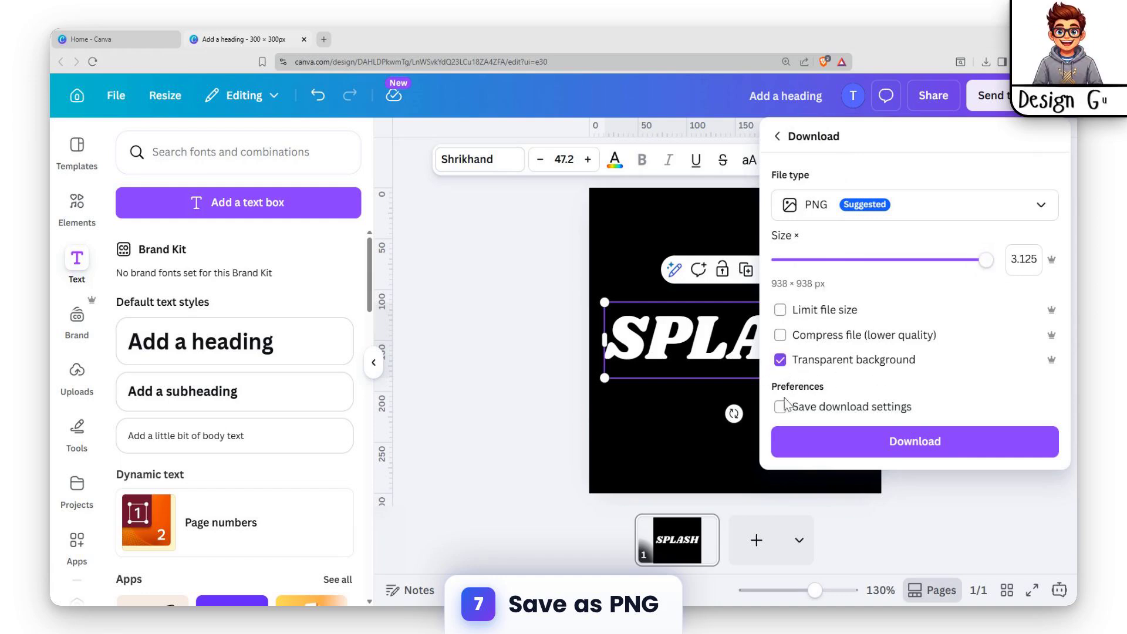
left_click(927, 453)
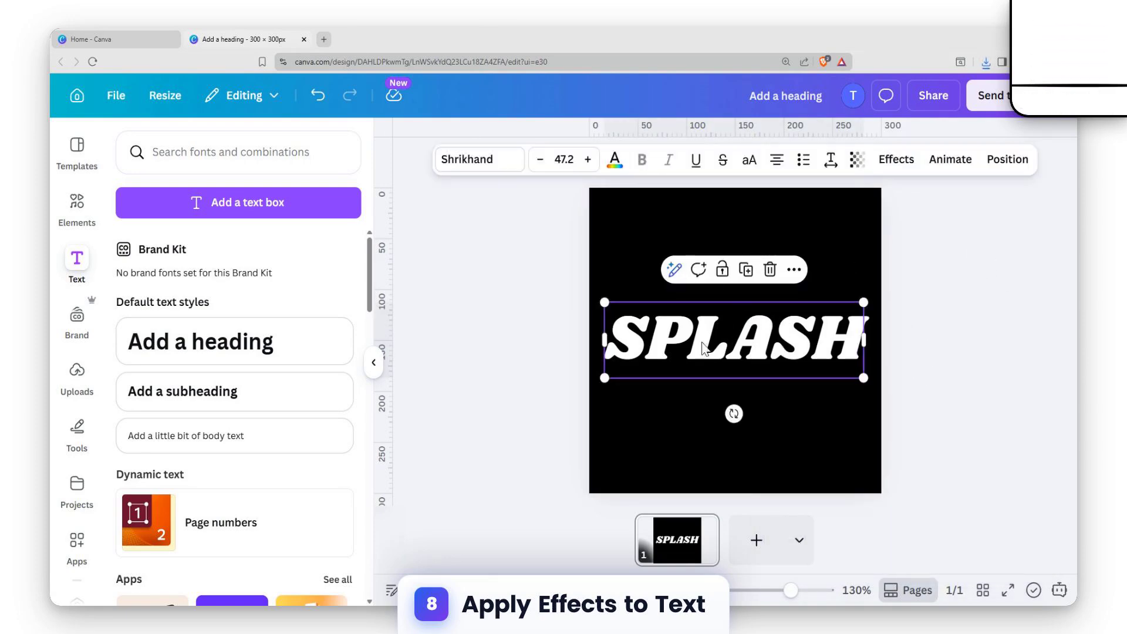
Step: Apply the Hollow effect to the SPLASH text with a thickness of 6
left_click(886, 165)
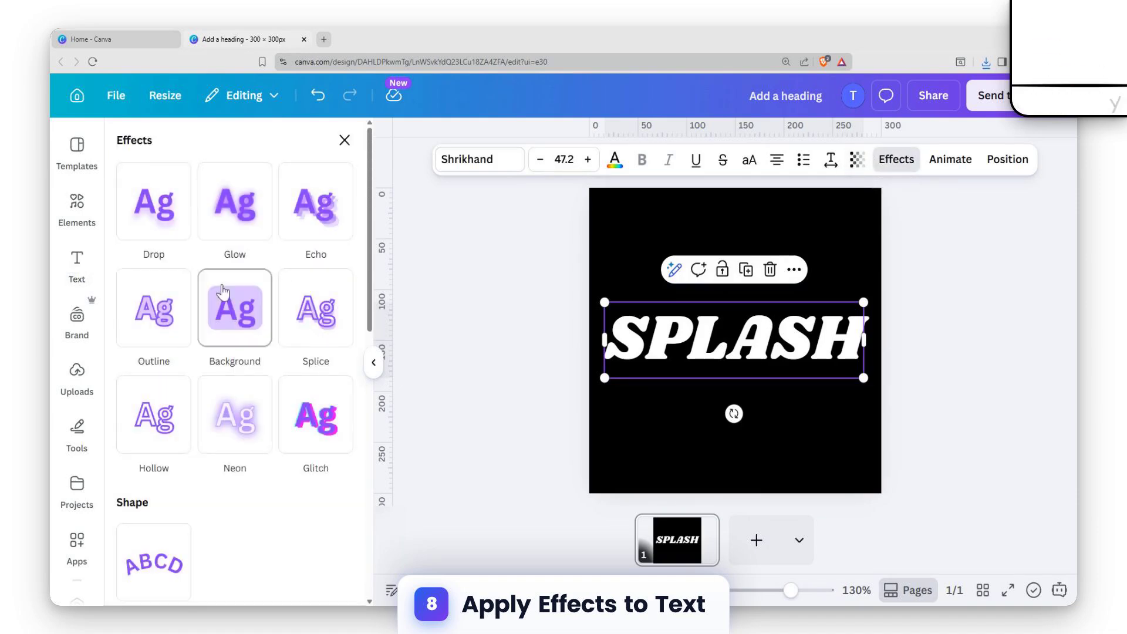
left_click(150, 432)
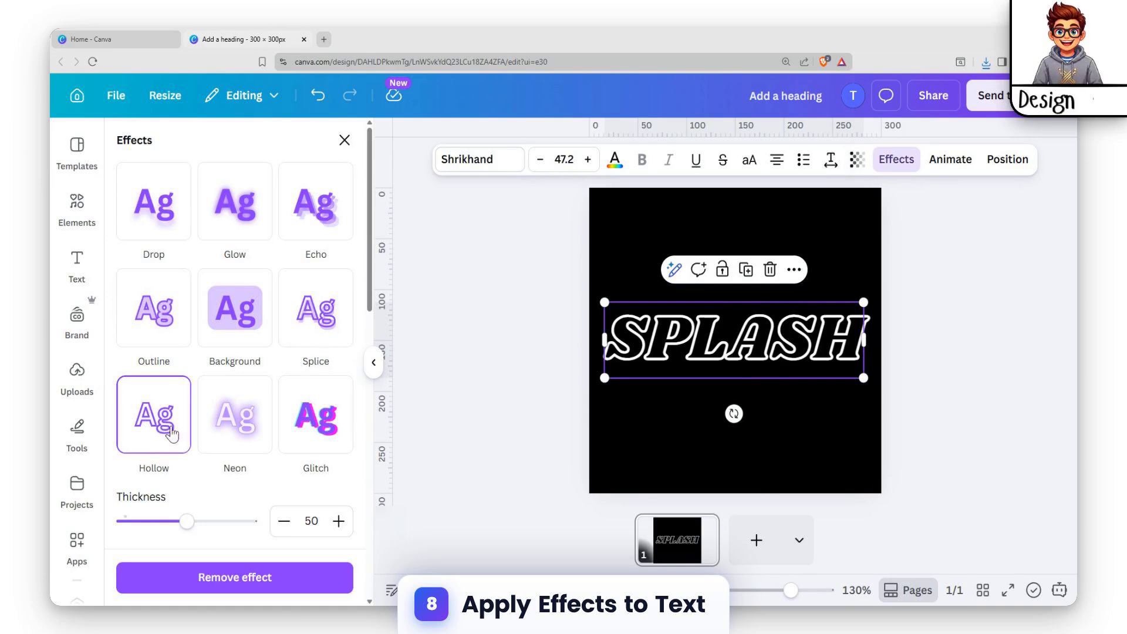
scroll(184, 458, "down", 2)
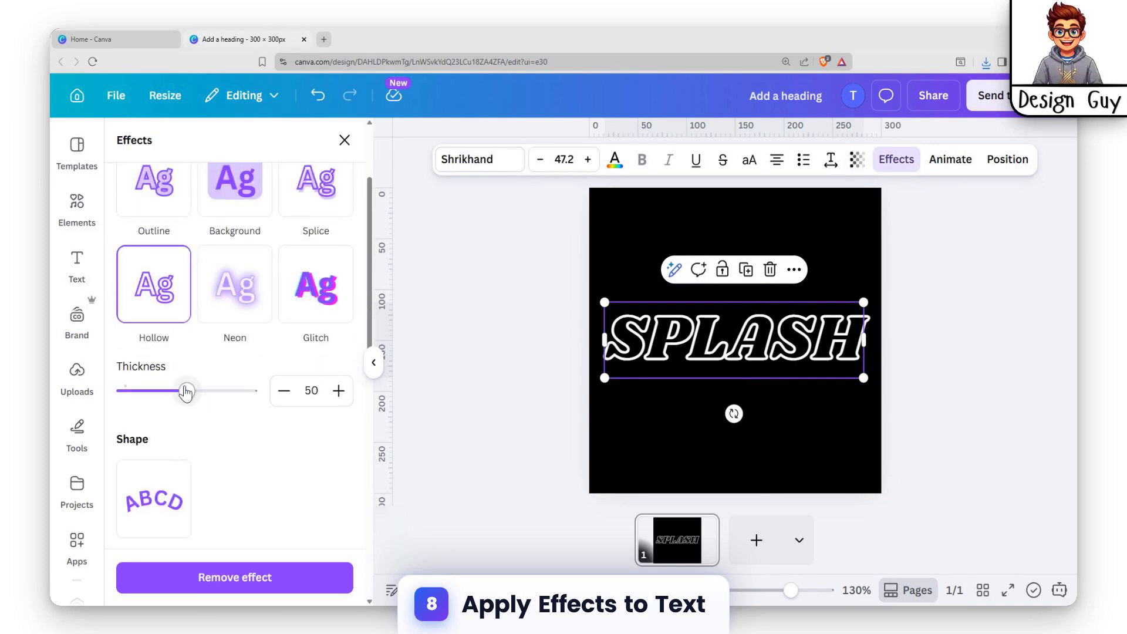
left_click_drag(183, 391, 131, 390)
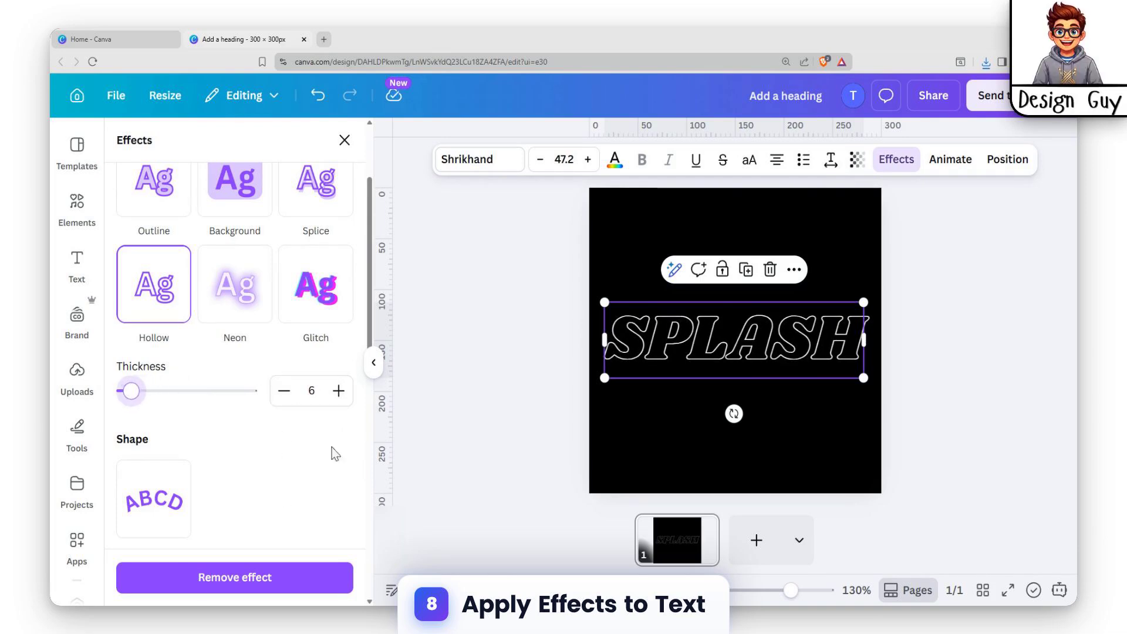
left_click(836, 404)
left_click(809, 337)
left_click(912, 249)
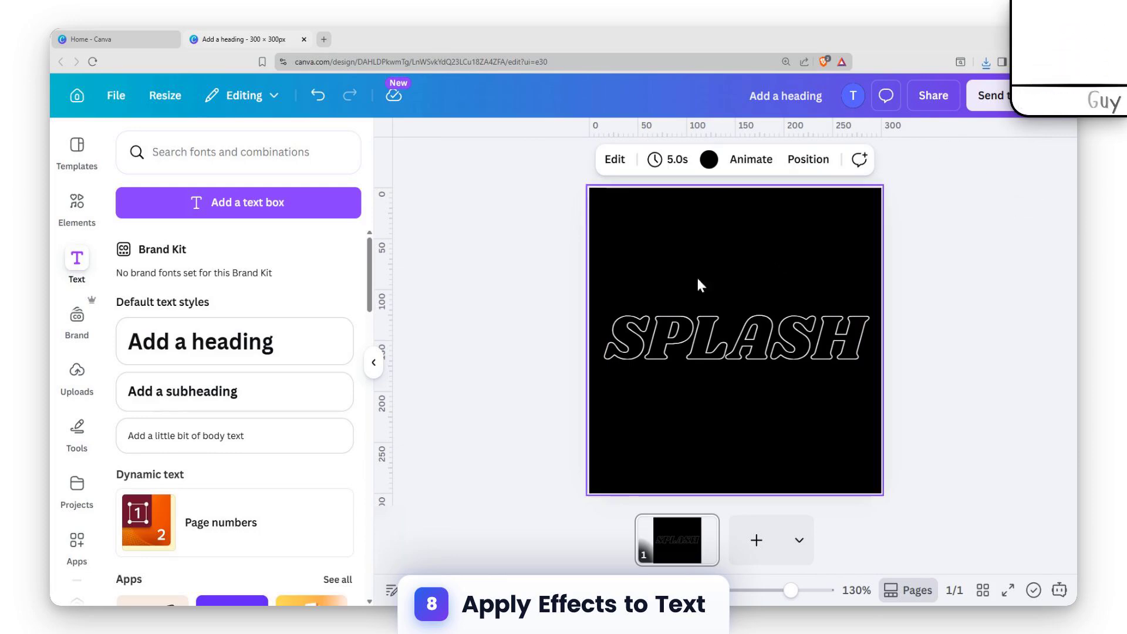
Step: Download the hollow SPLASH outline as a PNG at size 3.125 with a transparent background
left_click(932, 103)
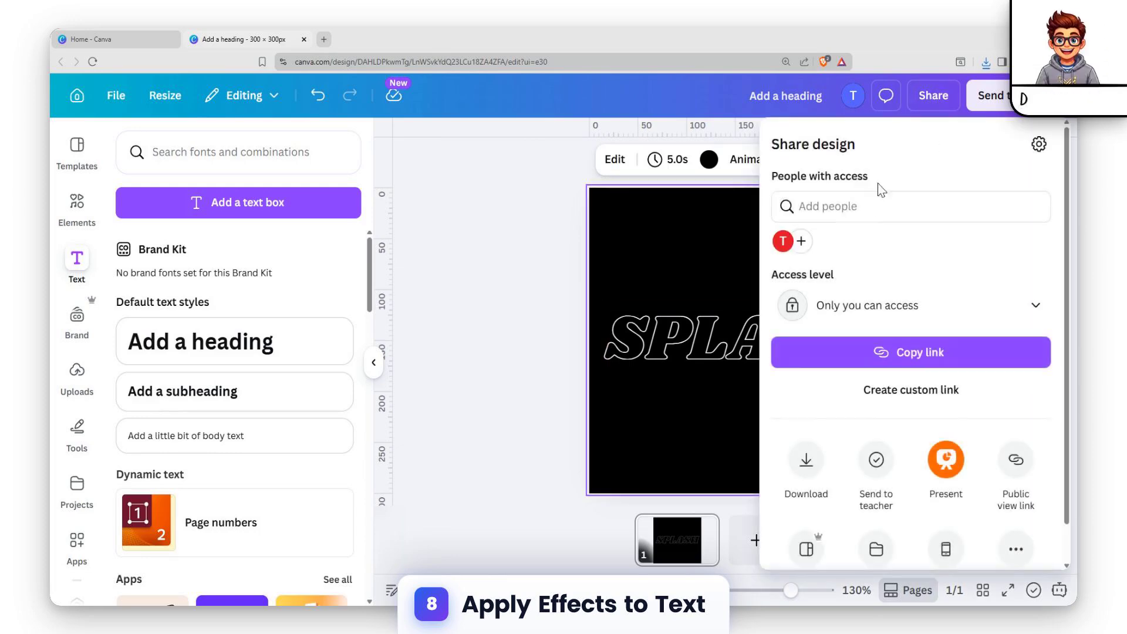
left_click(812, 459)
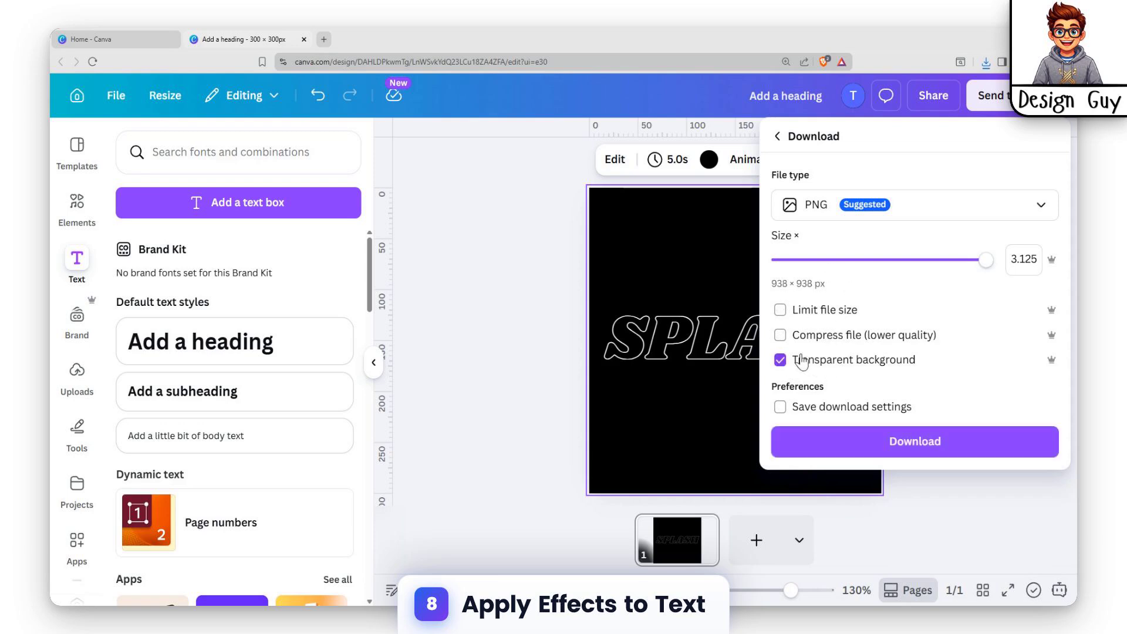
left_click(937, 447)
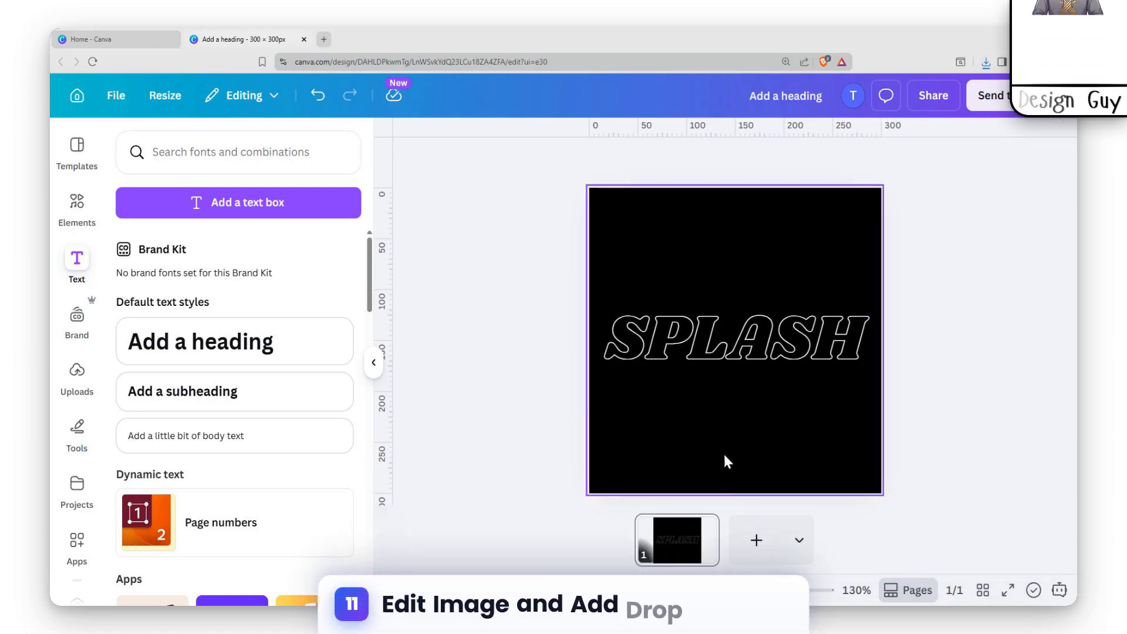
Step: Add a second page and place the downloaded solid white SPLASH image on it
left_click(756, 541)
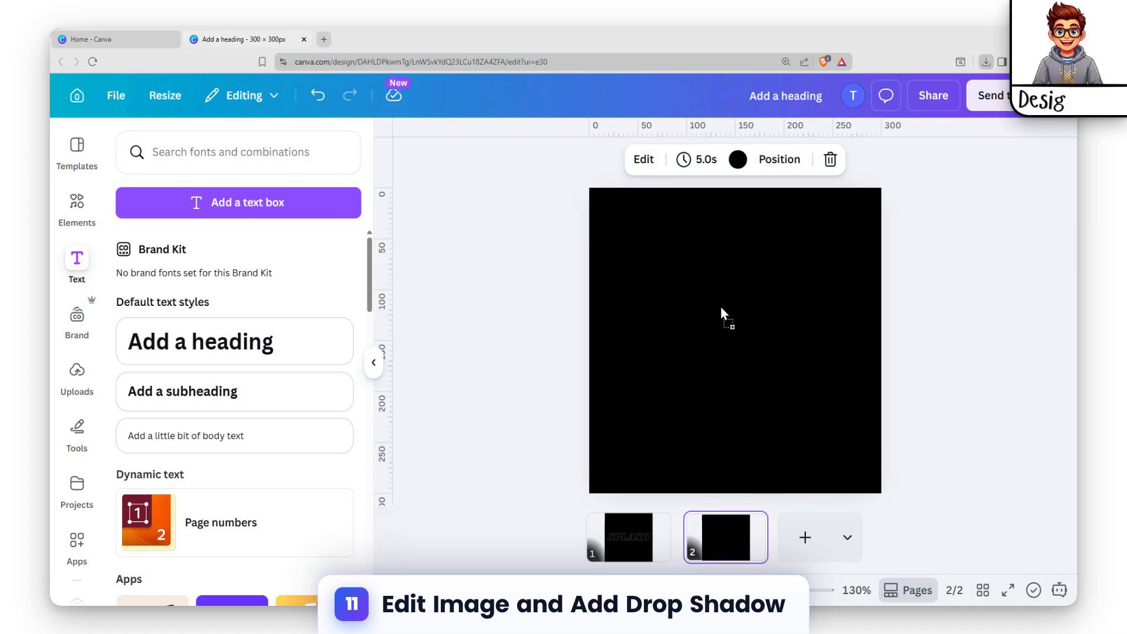
key("ctrl+v")
left_click(643, 228)
left_click(513, 413)
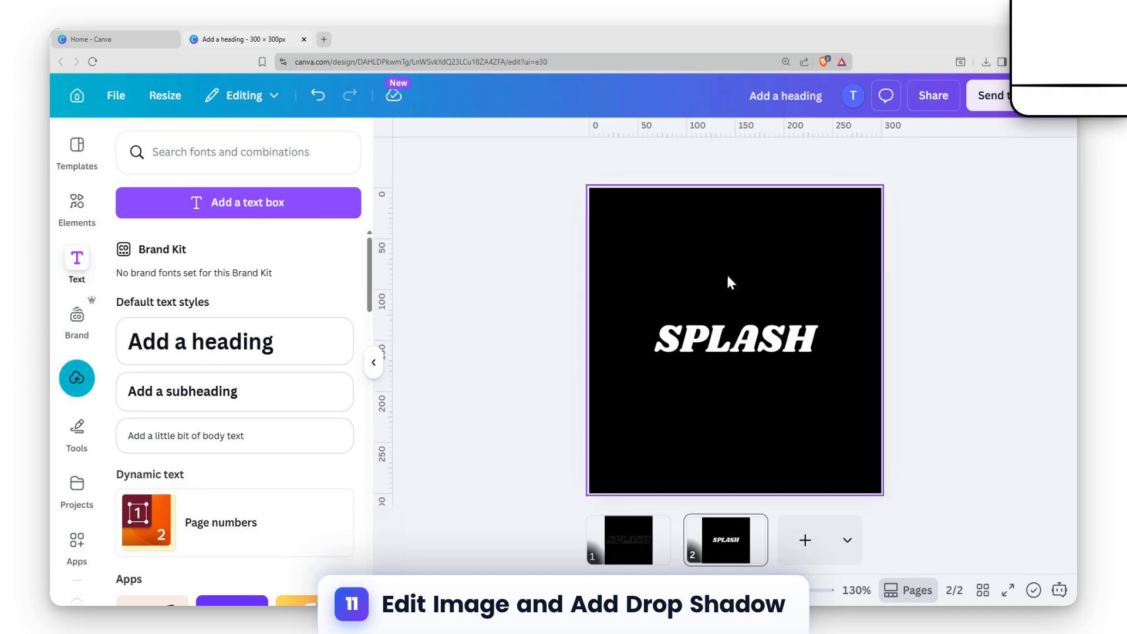
Step: Enlarge the solid SPLASH image from opposite corners until it fills the second page
left_click(679, 311)
left_click_drag(644, 247, 586, 192)
left_click_drag(820, 435, 873, 482)
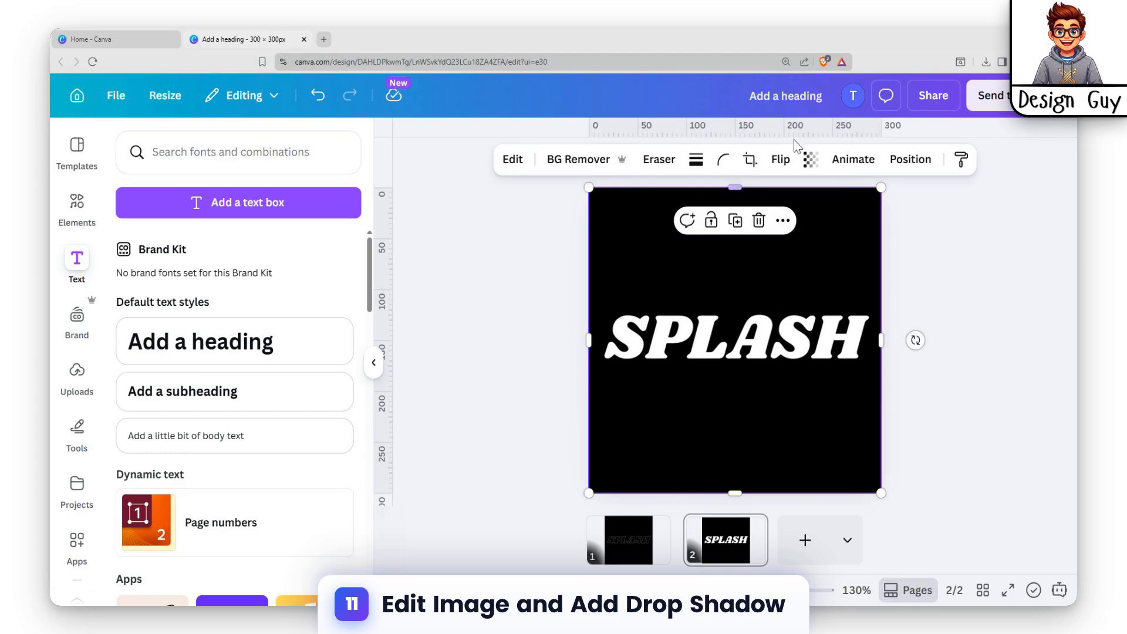
Step: Apply the Drop shadow to the solid SPLASH image on the second page
left_click(513, 159)
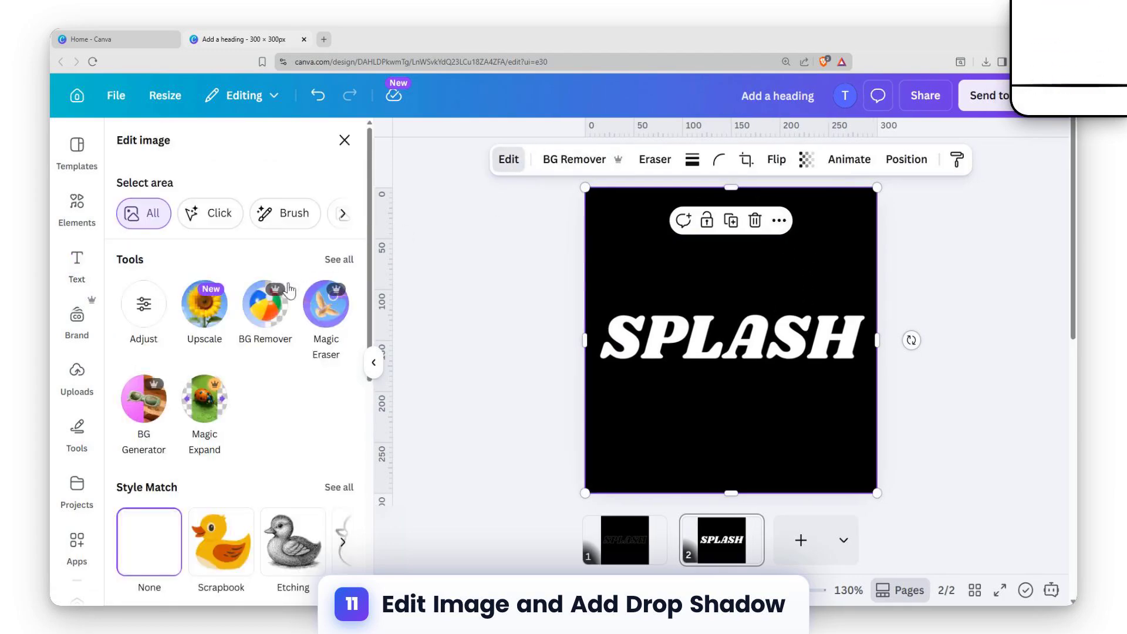
scroll(239, 348, "down", 7)
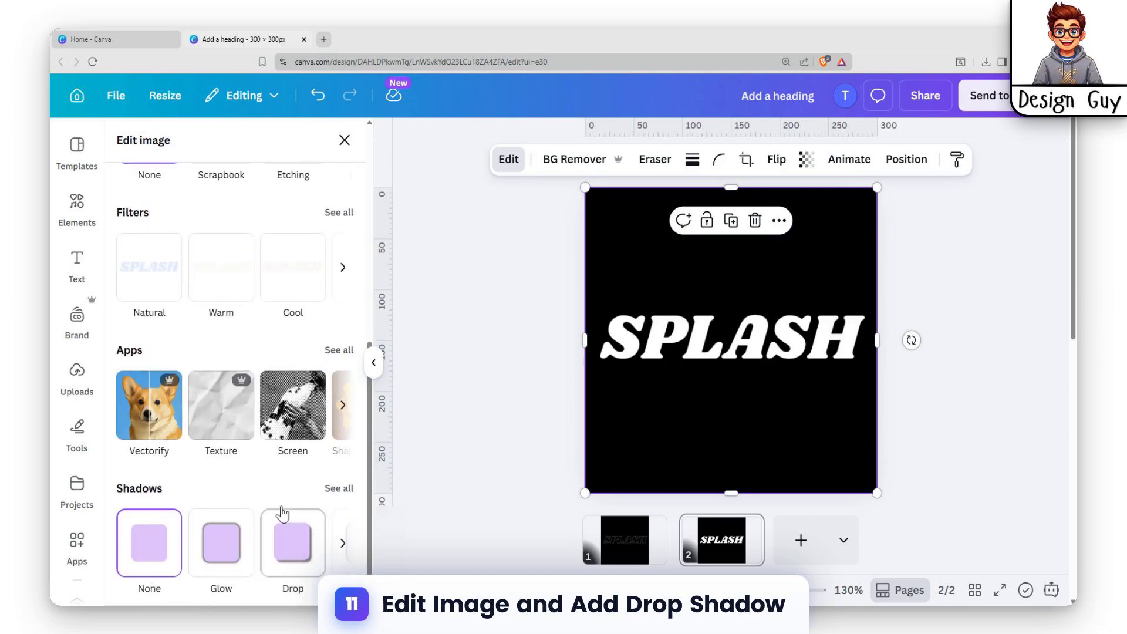
left_click(304, 540)
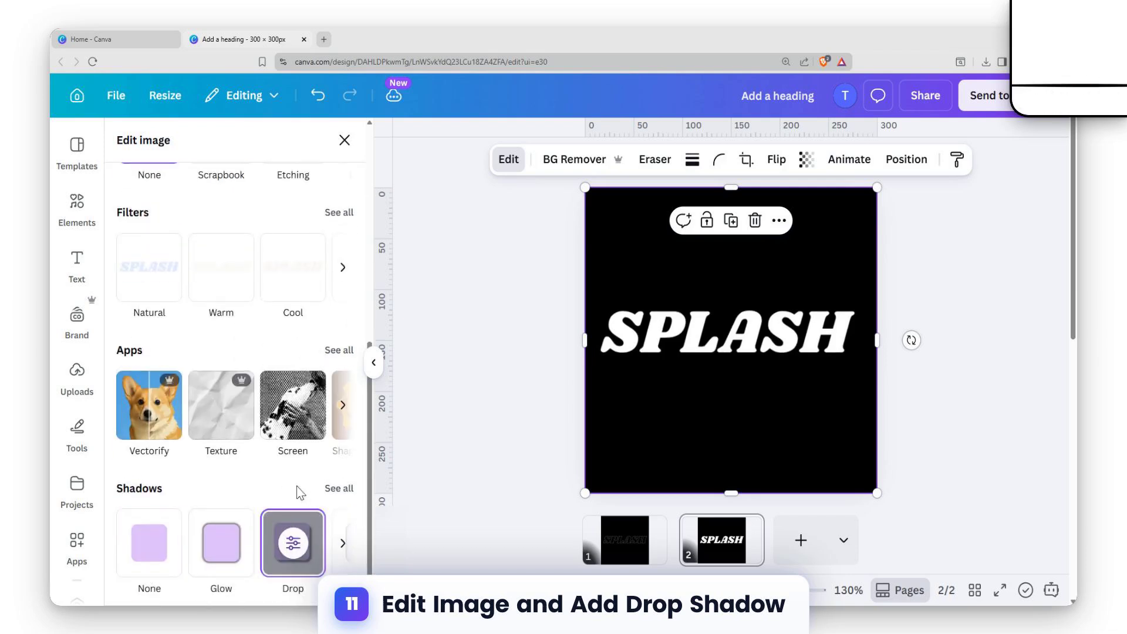
Step: Set the drop shadow's blur amount to 10, distance to 10 and intensity to 60
left_click(293, 543)
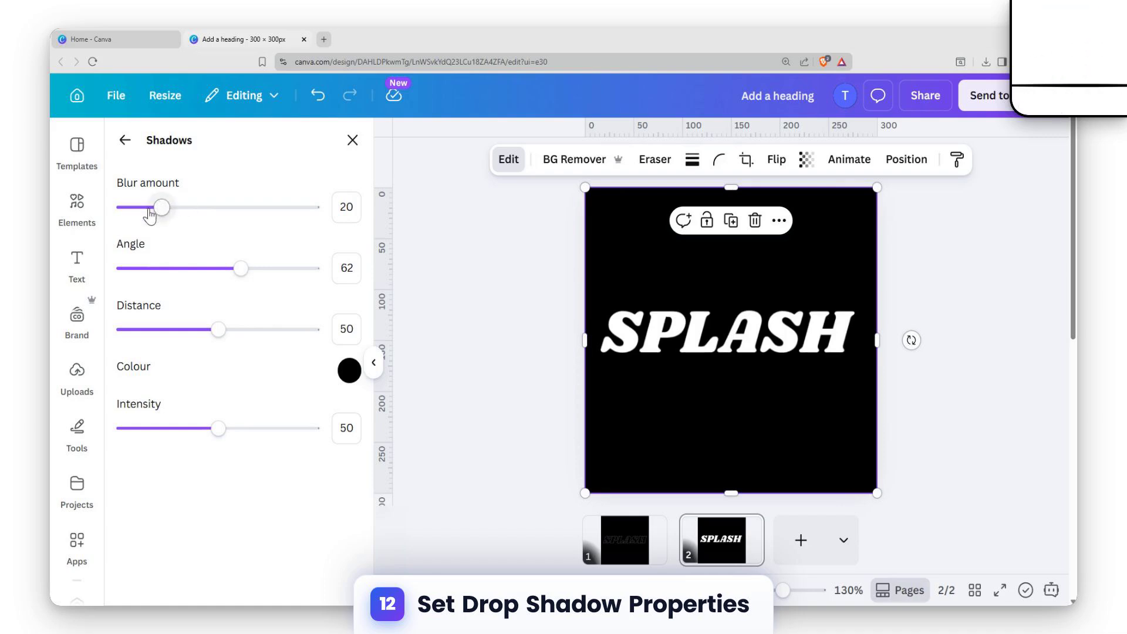
left_click_drag(149, 216, 143, 214)
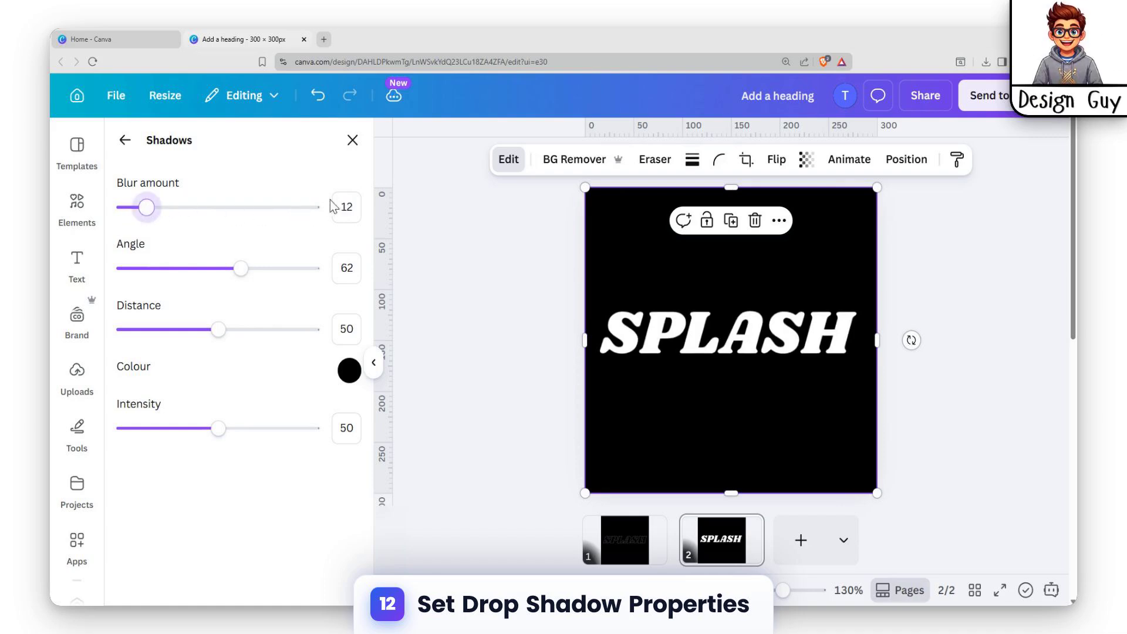
key("Tab")
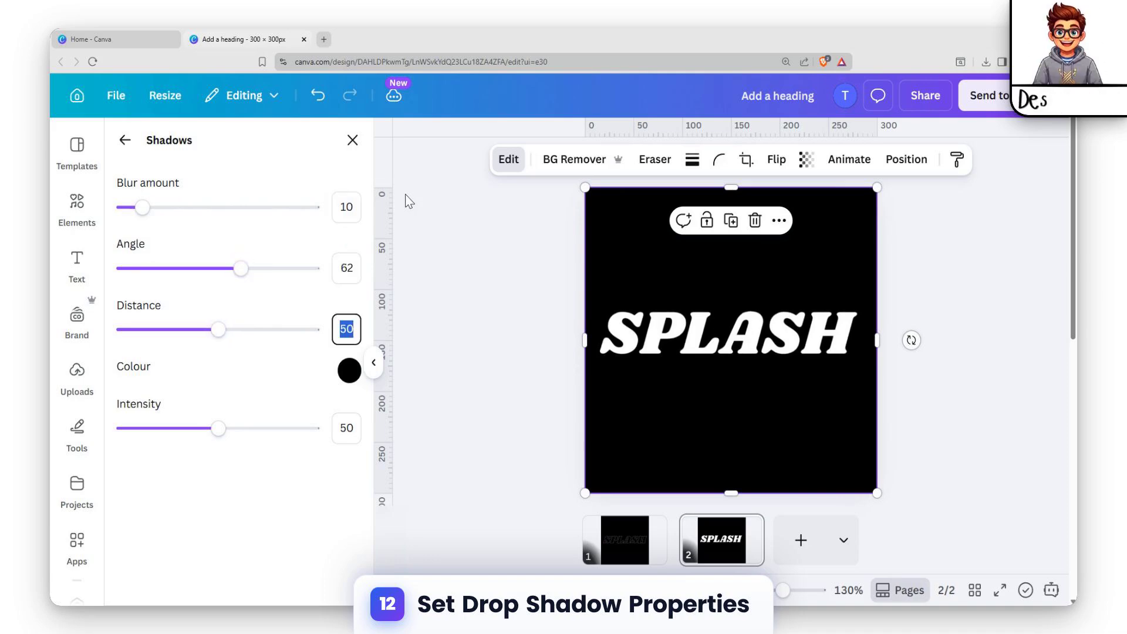
key("Tab")
key("Tab")
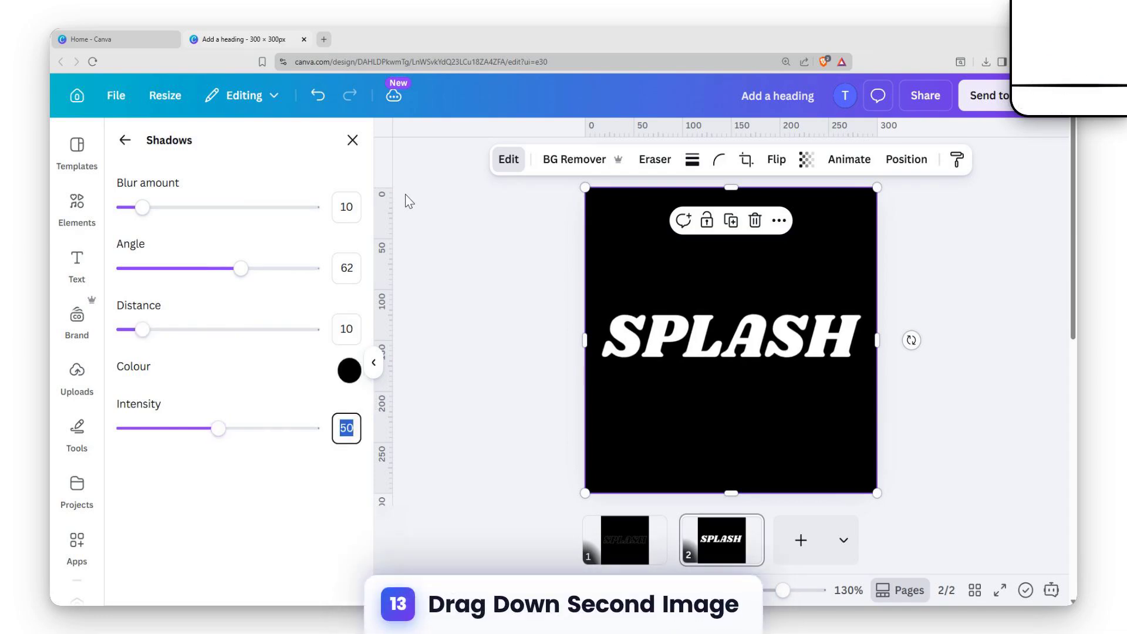
key("Tab")
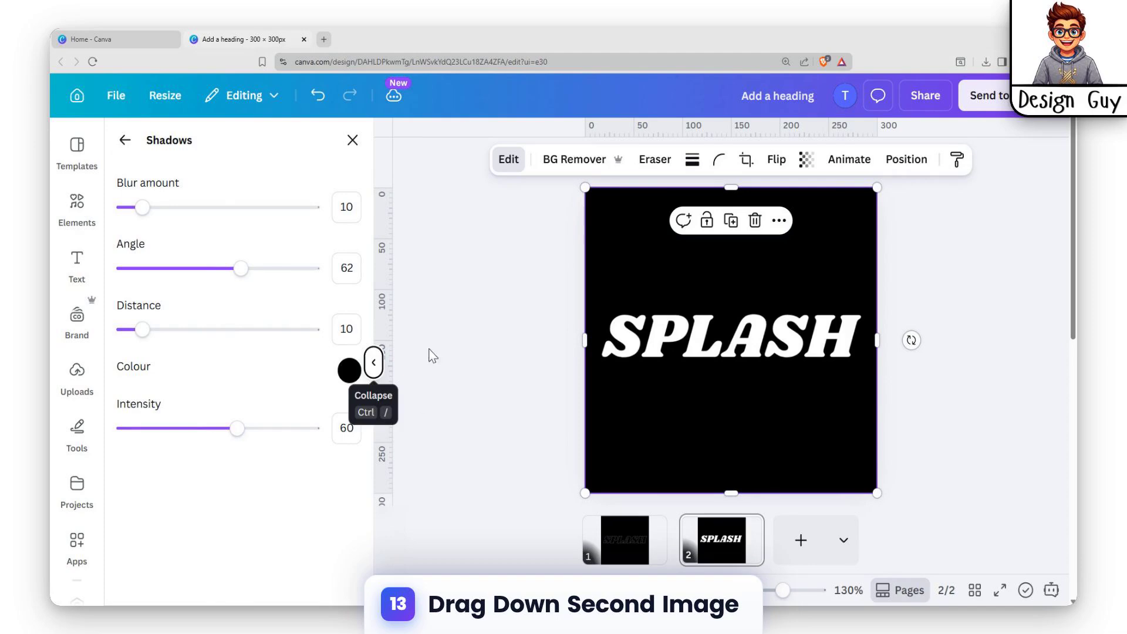
left_click(126, 143)
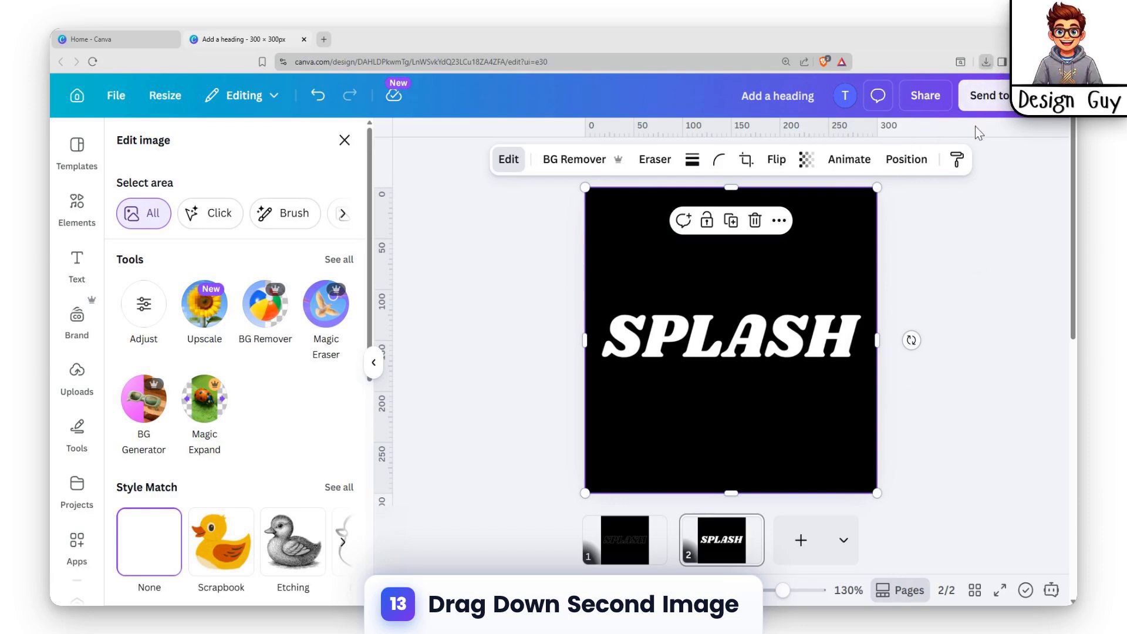
Step: Place the downloaded hollow SPLASH image on the second page and move it below the solid SPLASH text
left_click_drag(877, 109, 730, 233)
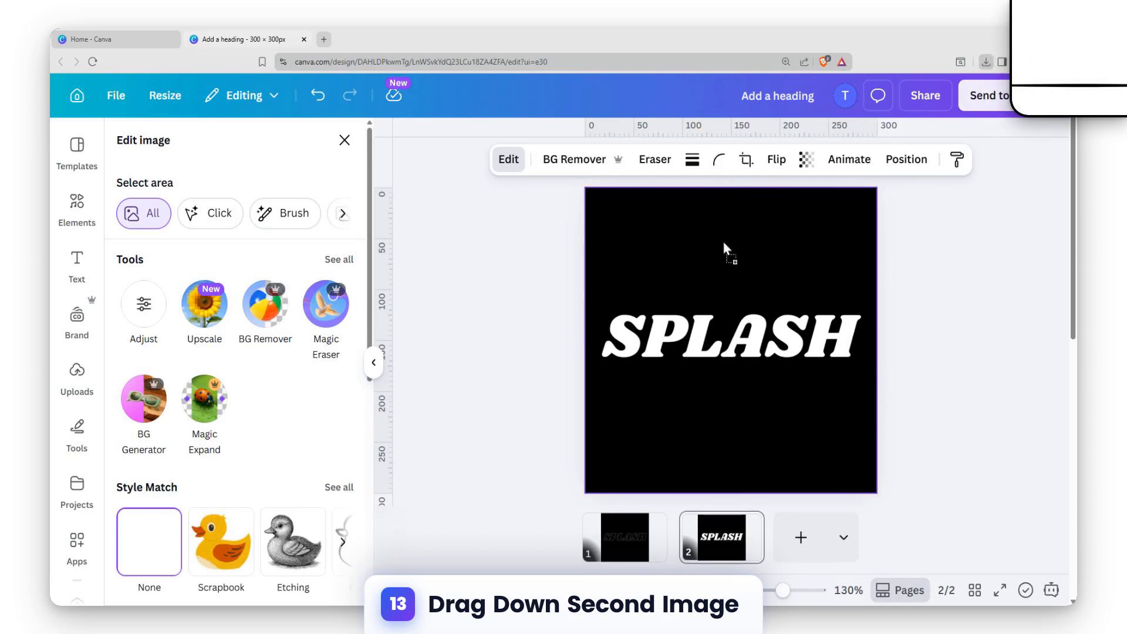
left_click_drag(710, 273, 709, 274)
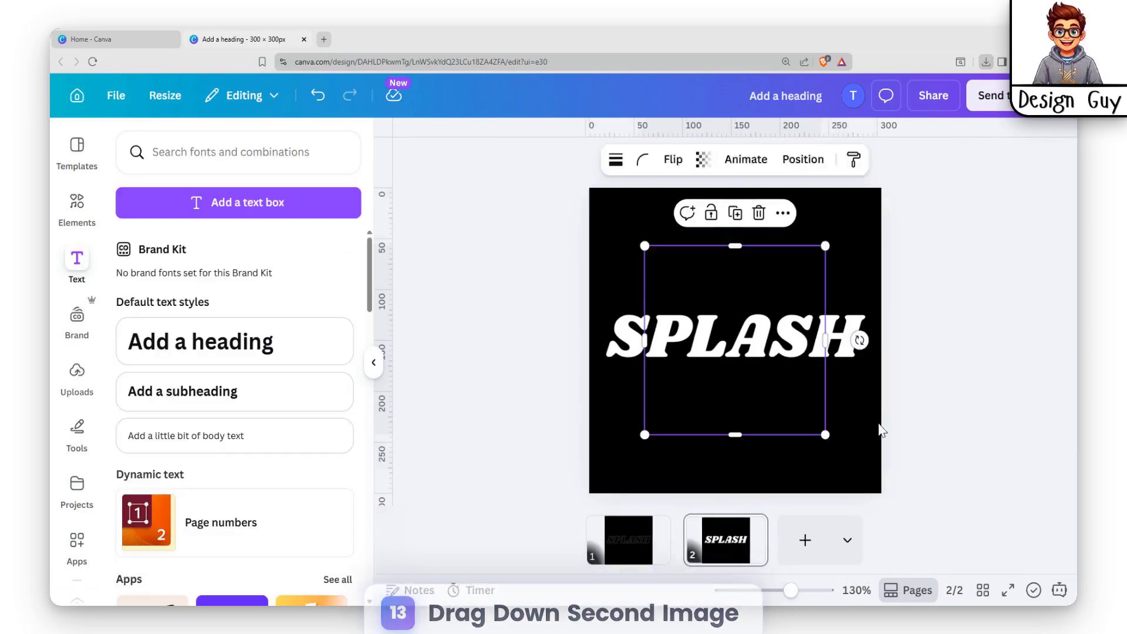
left_click(978, 429)
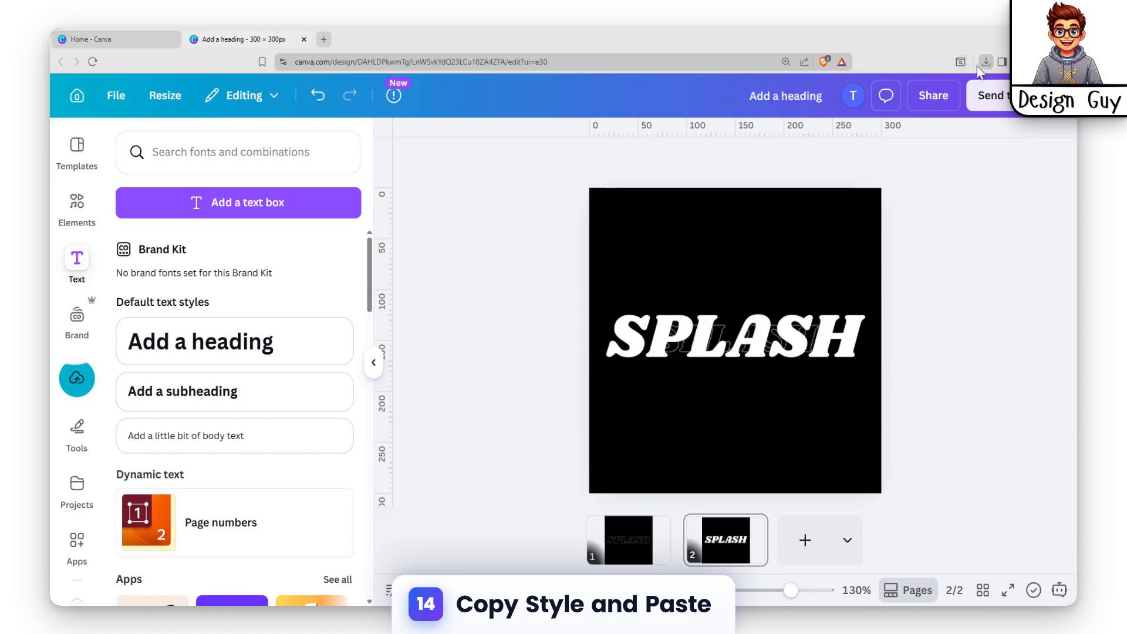
left_click_drag(717, 271, 670, 347)
Step: Copy the style of the solid SPLASH image and apply it to the hollow SPLASH image
left_click(681, 231)
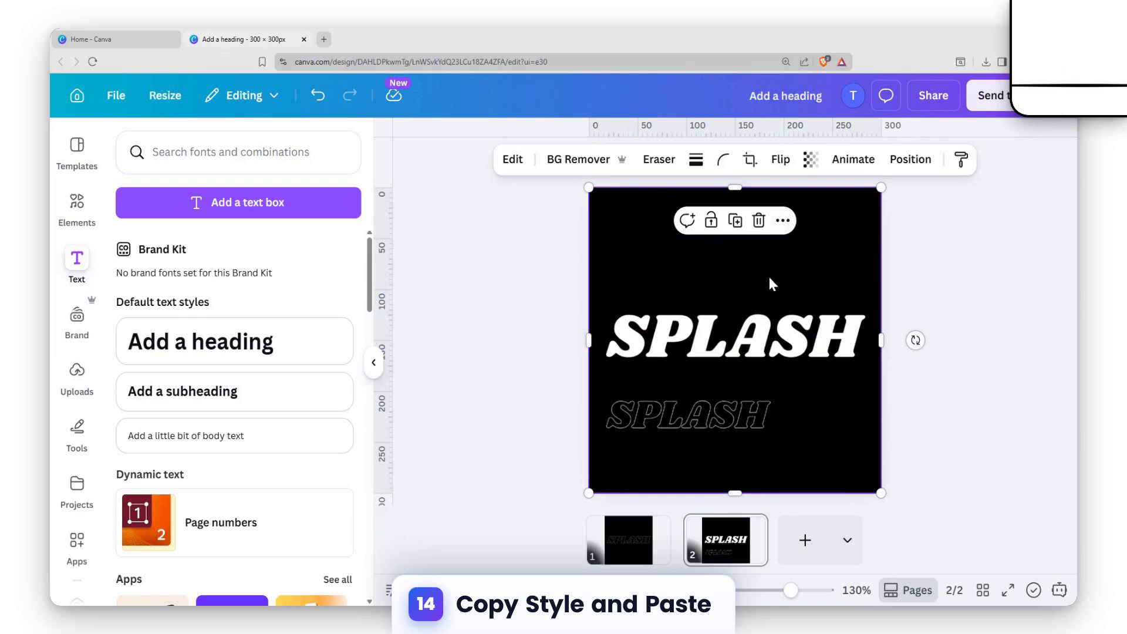
left_click(963, 160)
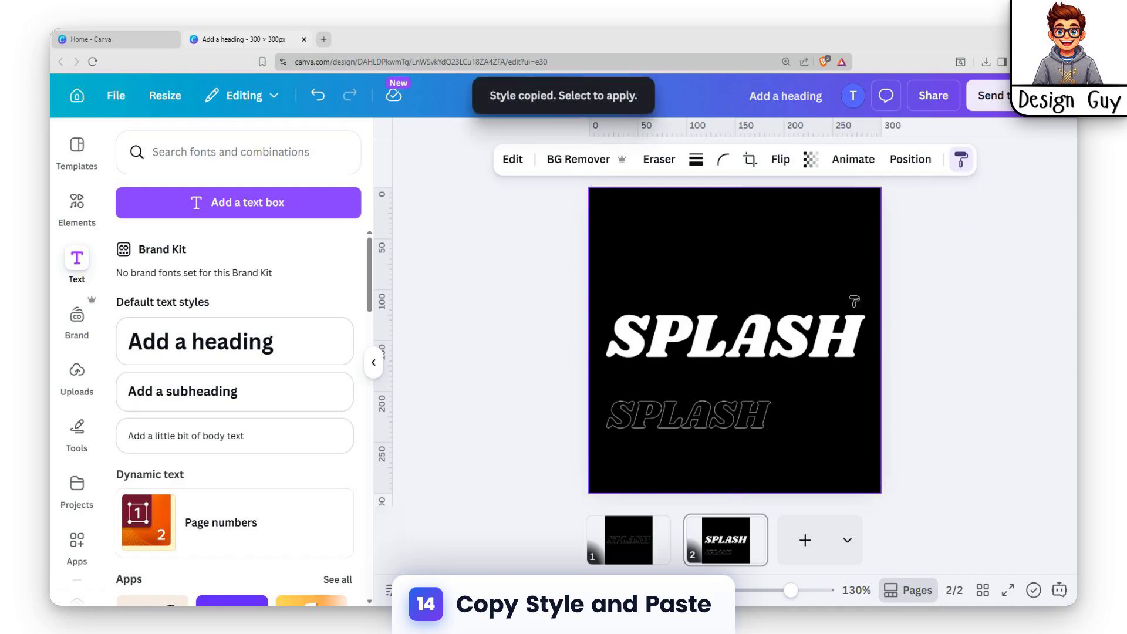
left_click(693, 411)
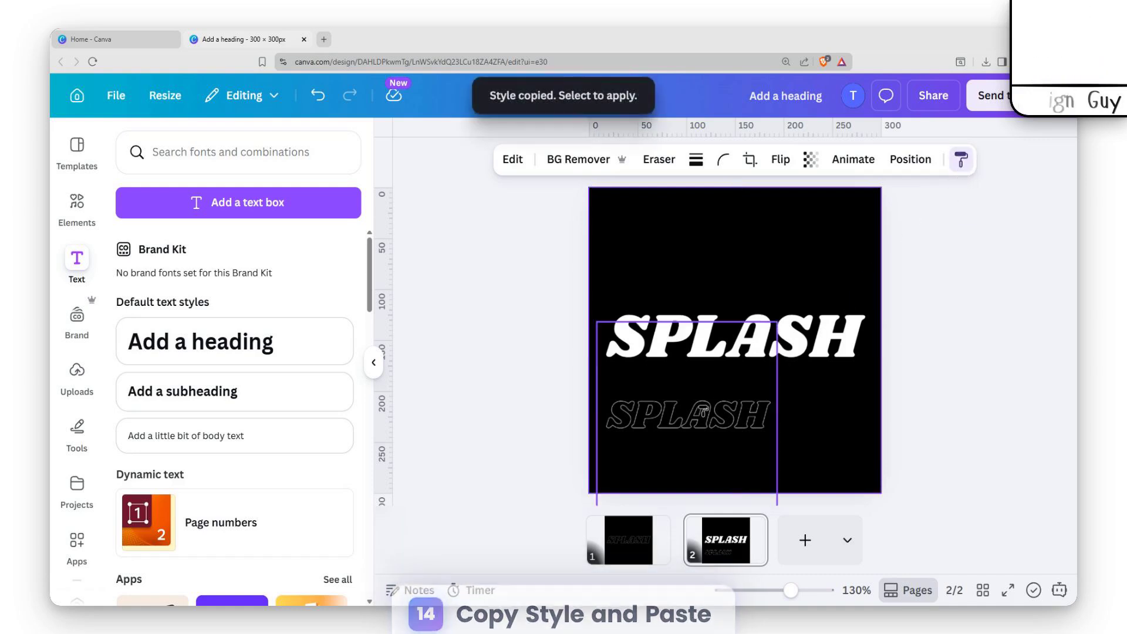
right_click(683, 376)
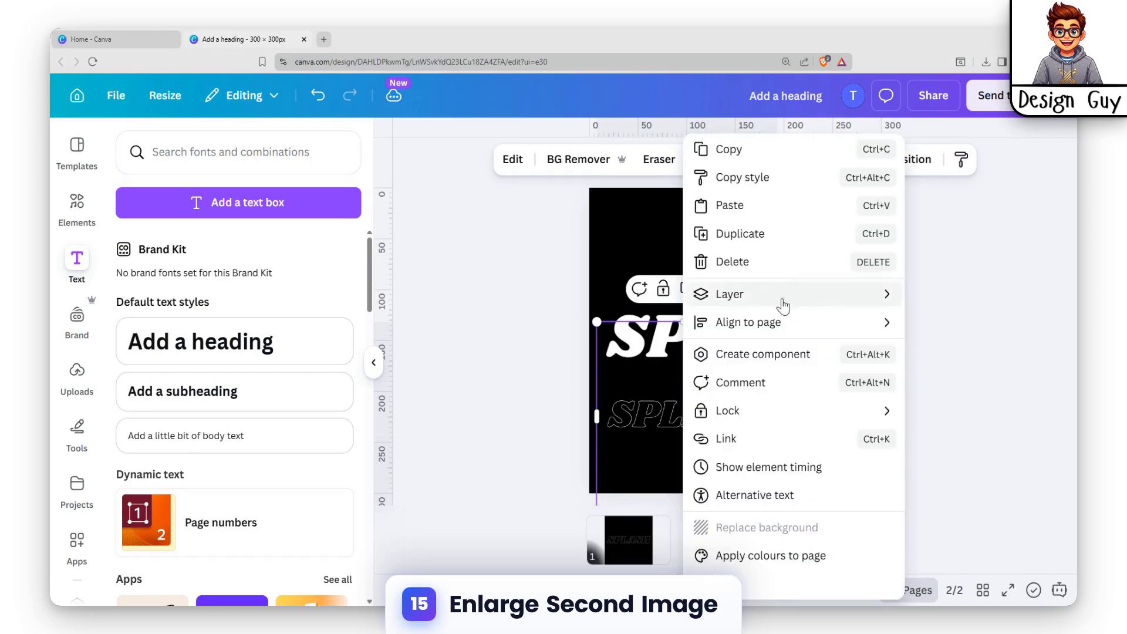
left_click(747, 206)
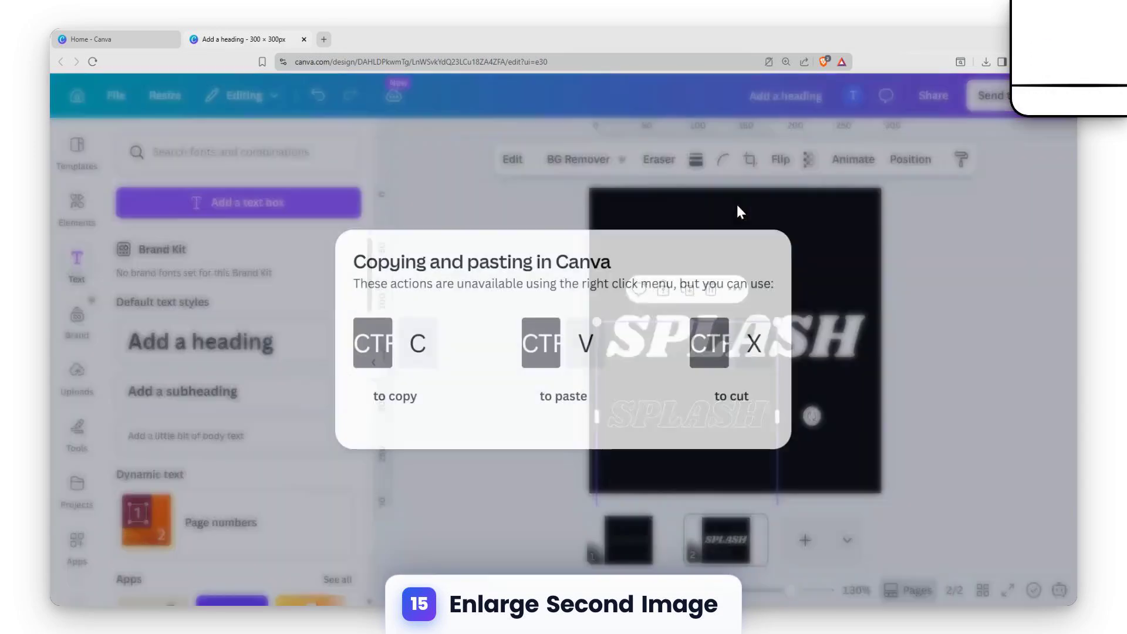
left_click(813, 246)
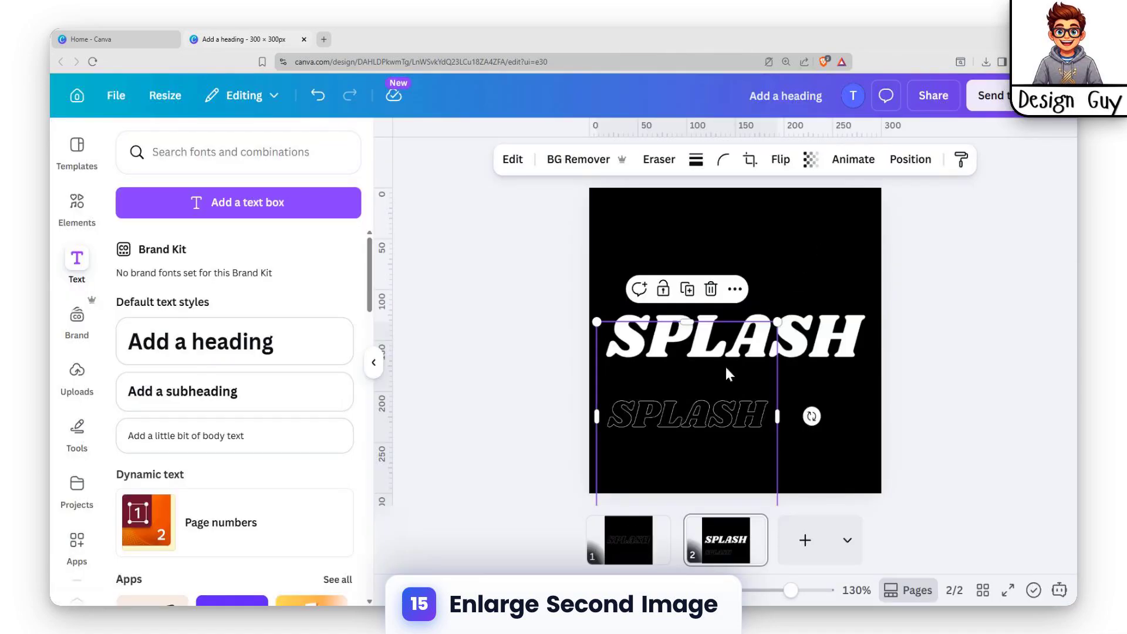
Step: Move and enlarge the hollow SPLASH image until it fills the page and lines up over the solid text
left_click(712, 409)
left_click_drag(721, 415, 684, 274)
left_click_drag(770, 378, 911, 475)
left_click(961, 278)
Step: Duplicate the full-page hollow SPLASH image and align the copy exactly over the original
left_click(721, 326)
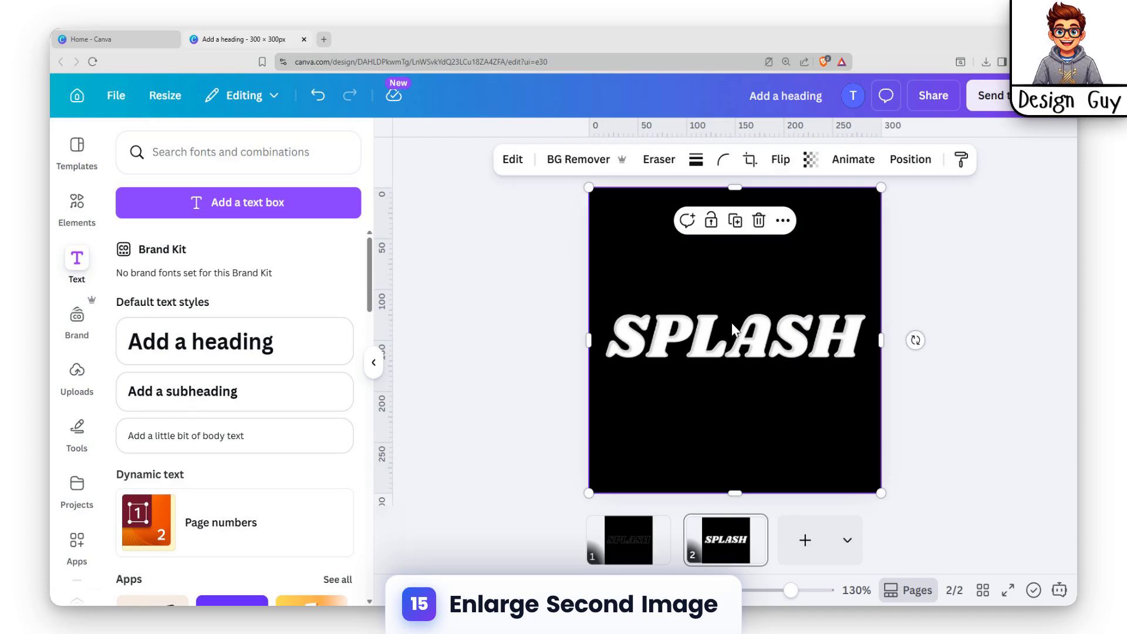
scroll(722, 340, "up", 5, "ctrl")
scroll(721, 336, "up", 2, "ctrl")
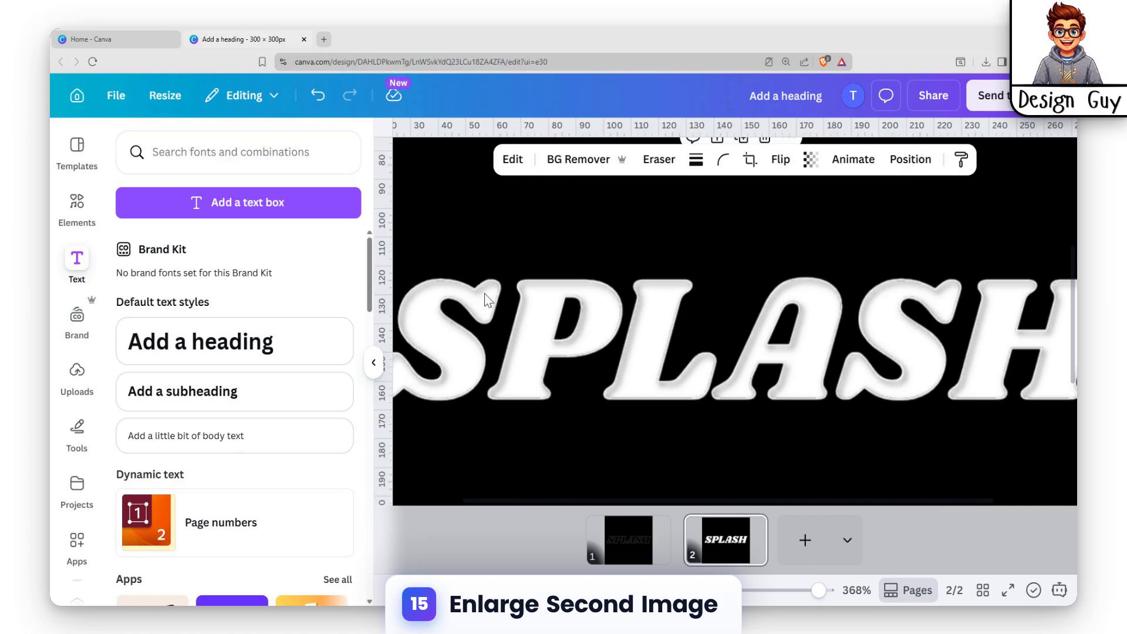
scroll(486, 300, "down", 2, "ctrl")
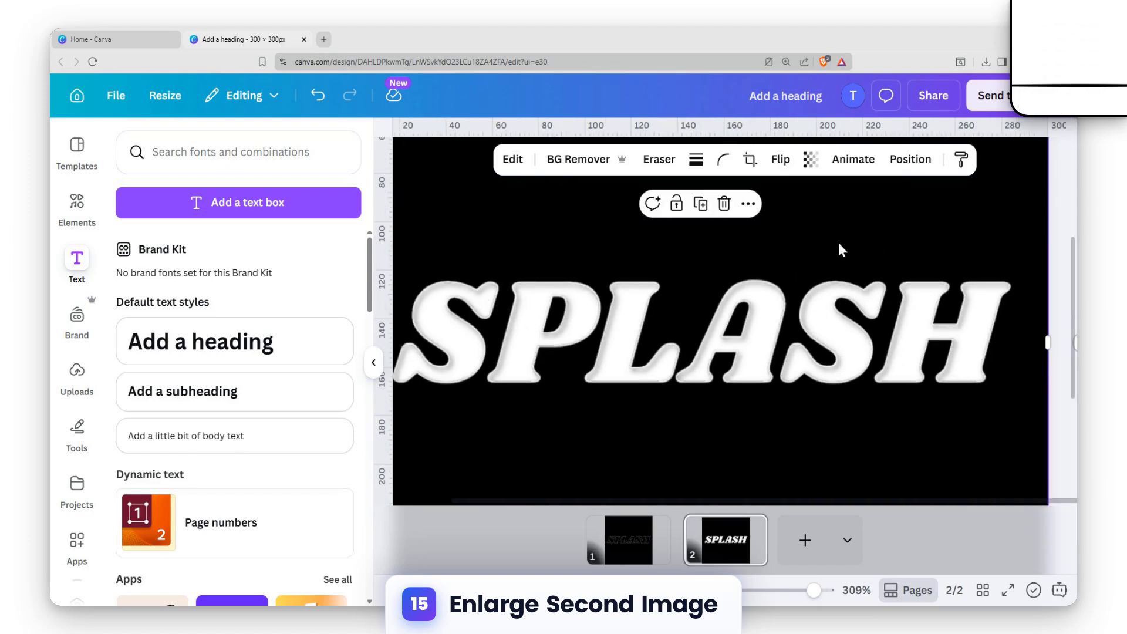
scroll(837, 244, "down", 4, "ctrl")
scroll(831, 234, "down", 2, "ctrl")
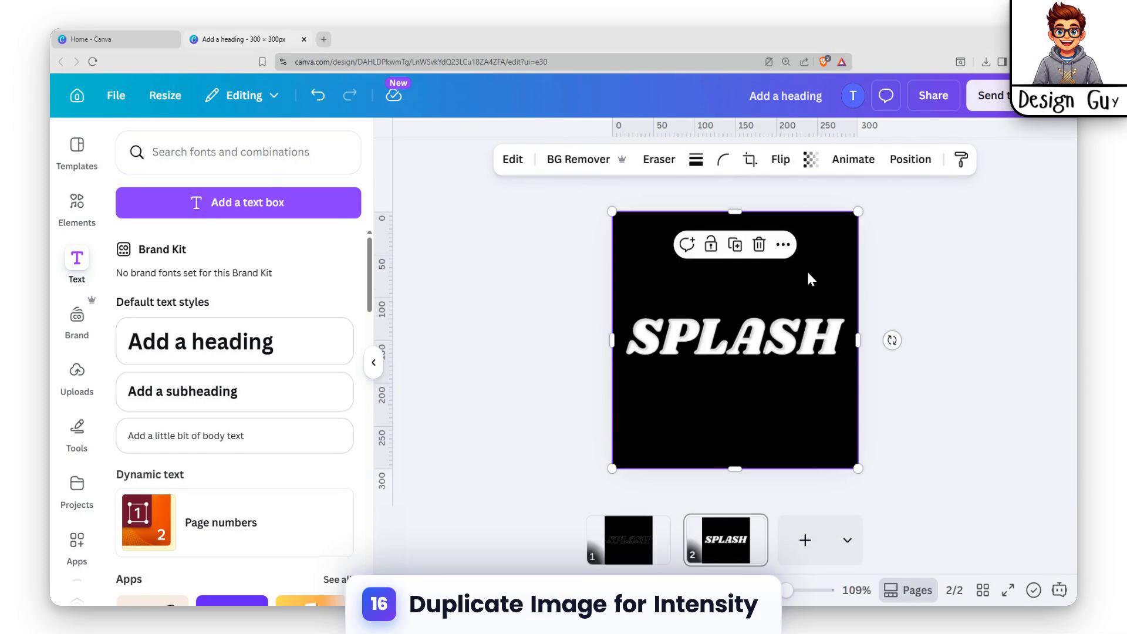
left_click(925, 266)
left_click(722, 294)
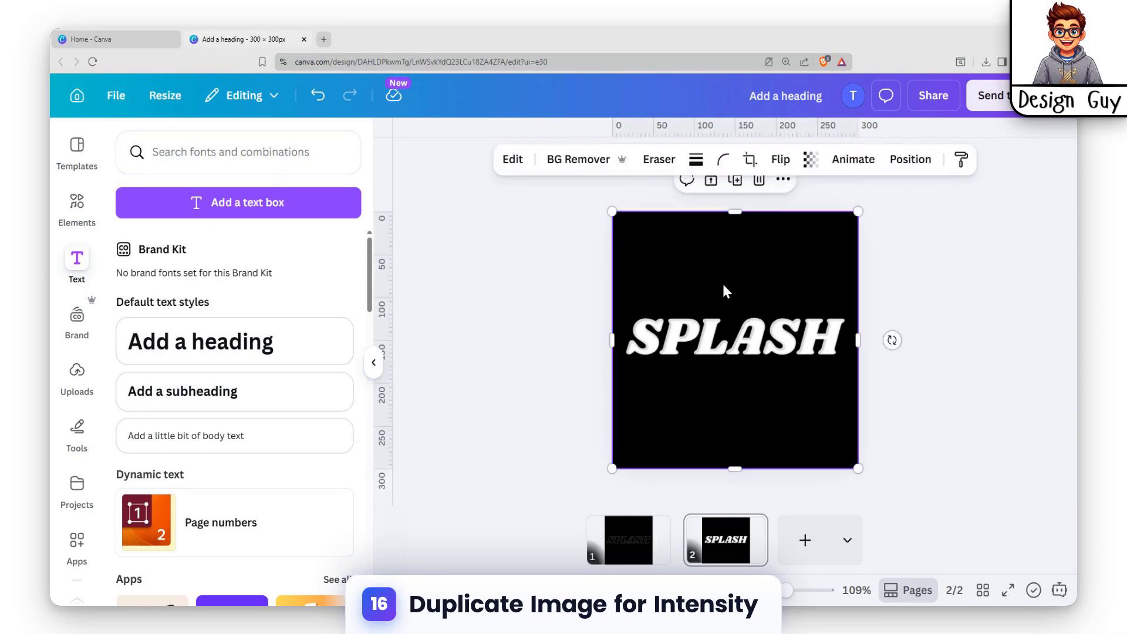
key("ctrl+d")
left_click_drag(762, 353, 749, 327)
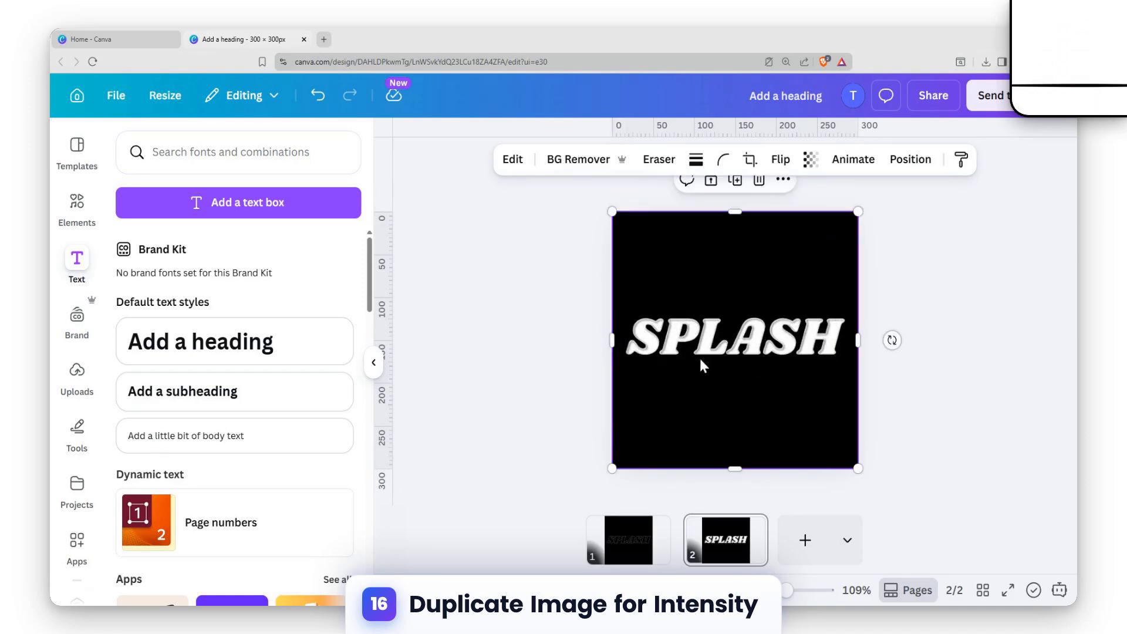
Step: Add another duplicate of the hollow SPLASH image and stack it exactly on the previous ones to strengthen the shadow
scroll(722, 368, "up", 5)
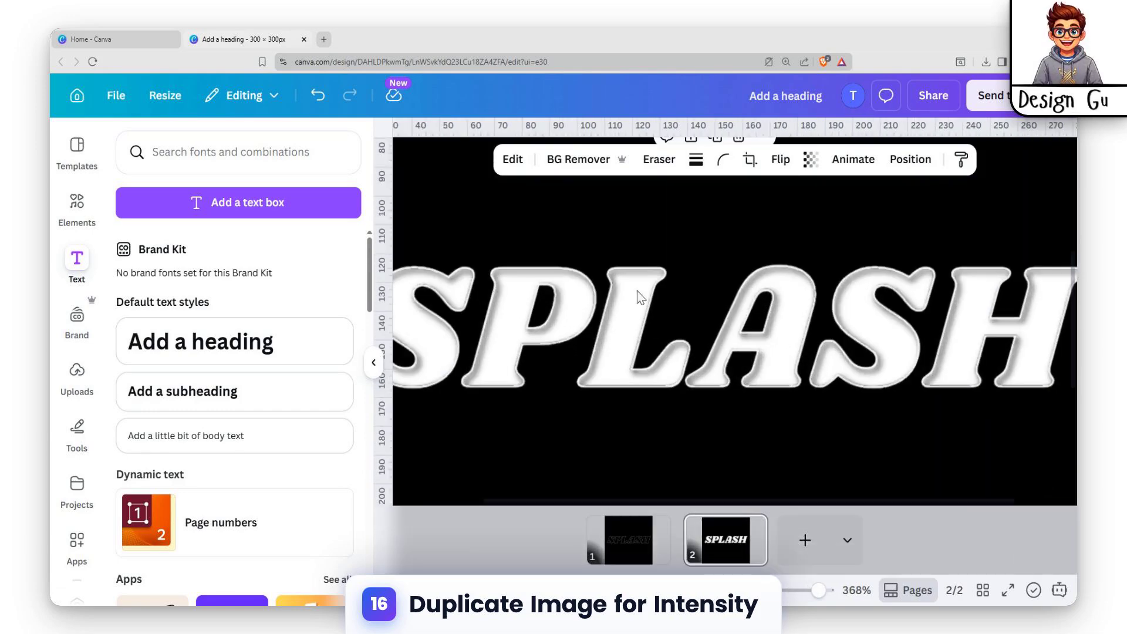
scroll(751, 276, "up", 2)
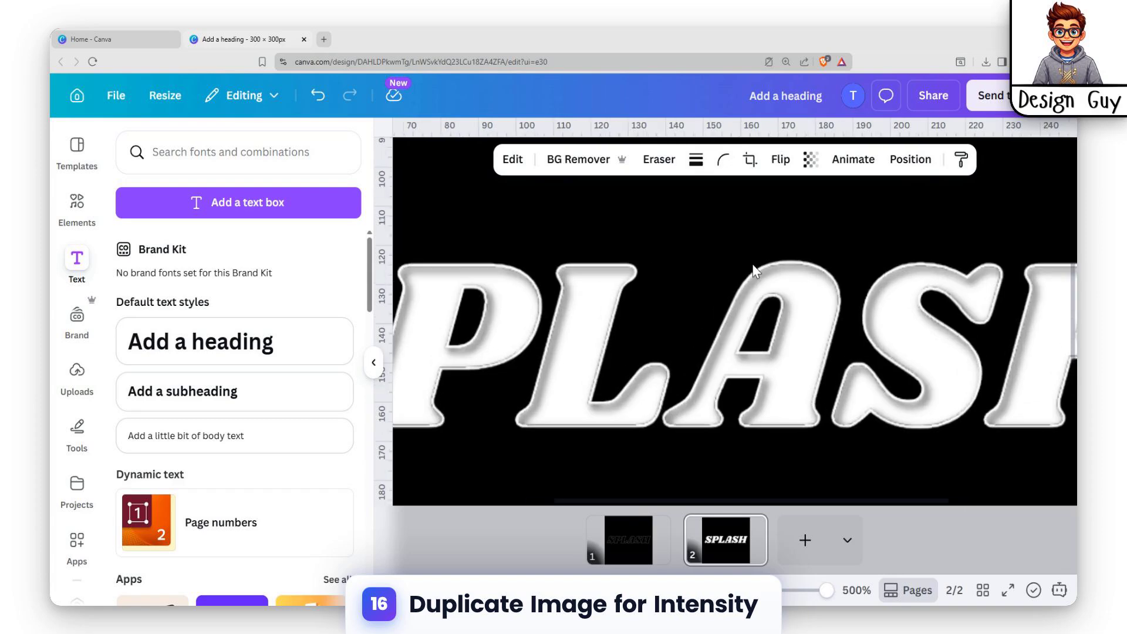
scroll(758, 259, "down", 5)
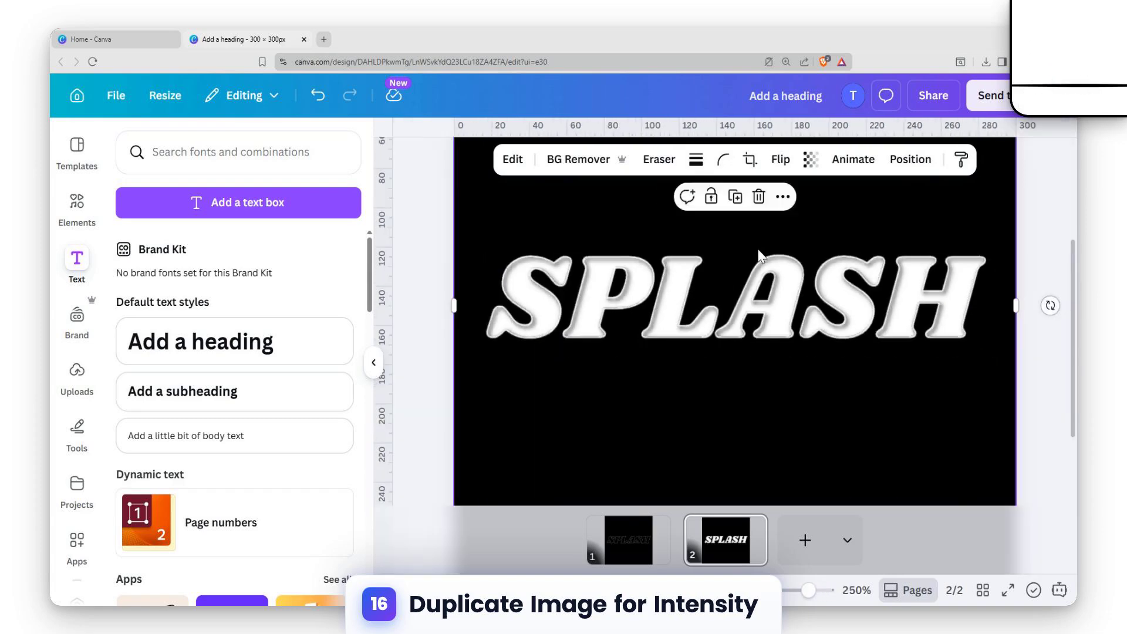
key("ctrl+d")
left_click_drag(694, 308, 667, 283)
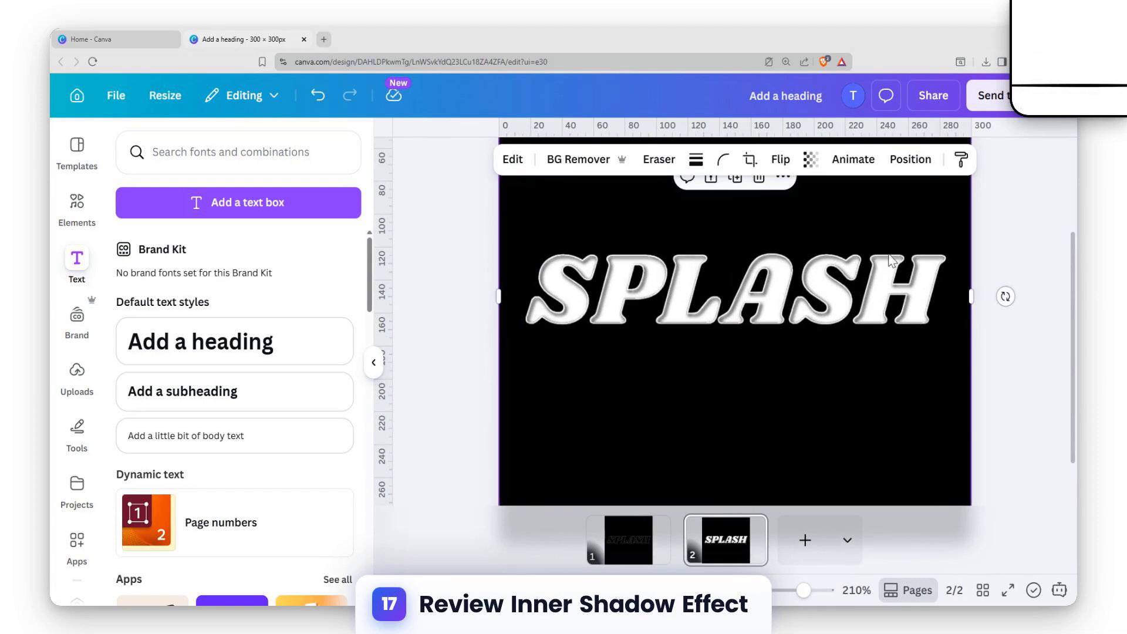
Step: Examine the inner shadow effect on the layered SPLASH text on the second page
scroll(891, 293, "up", 3)
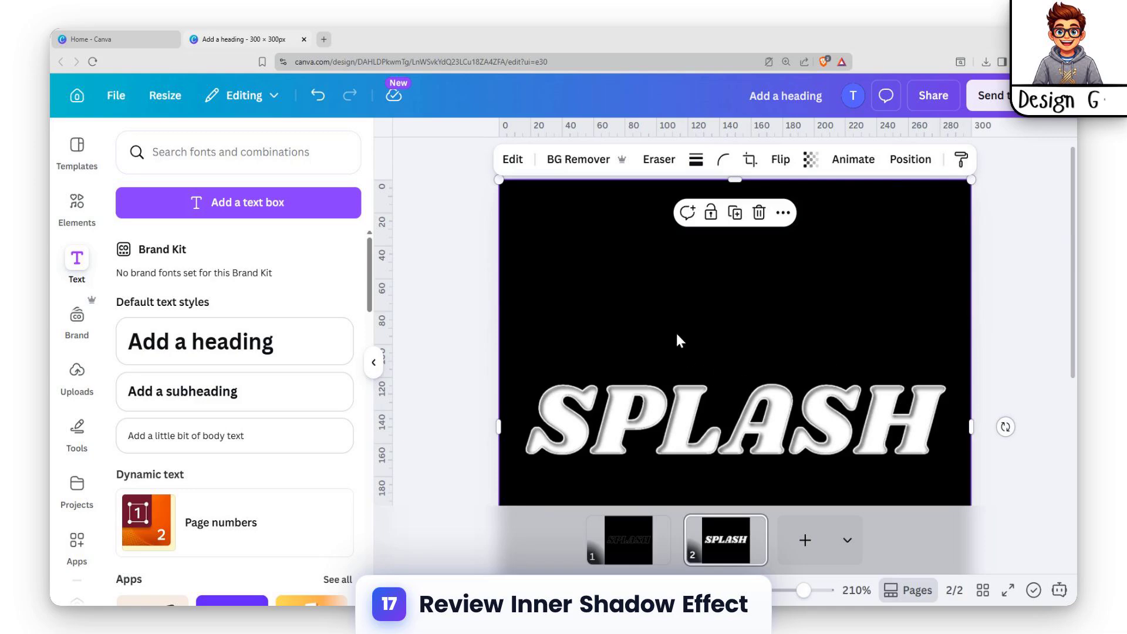
left_click_drag(744, 254, 805, 264)
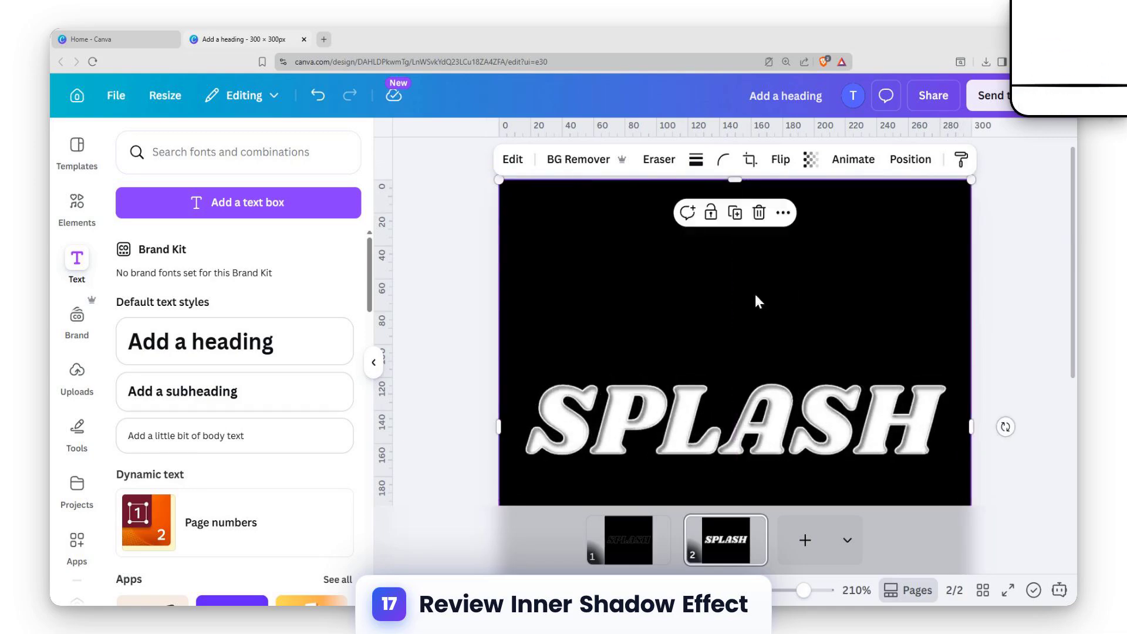
scroll(921, 343, "down", 3)
scroll(921, 343, "up", 3)
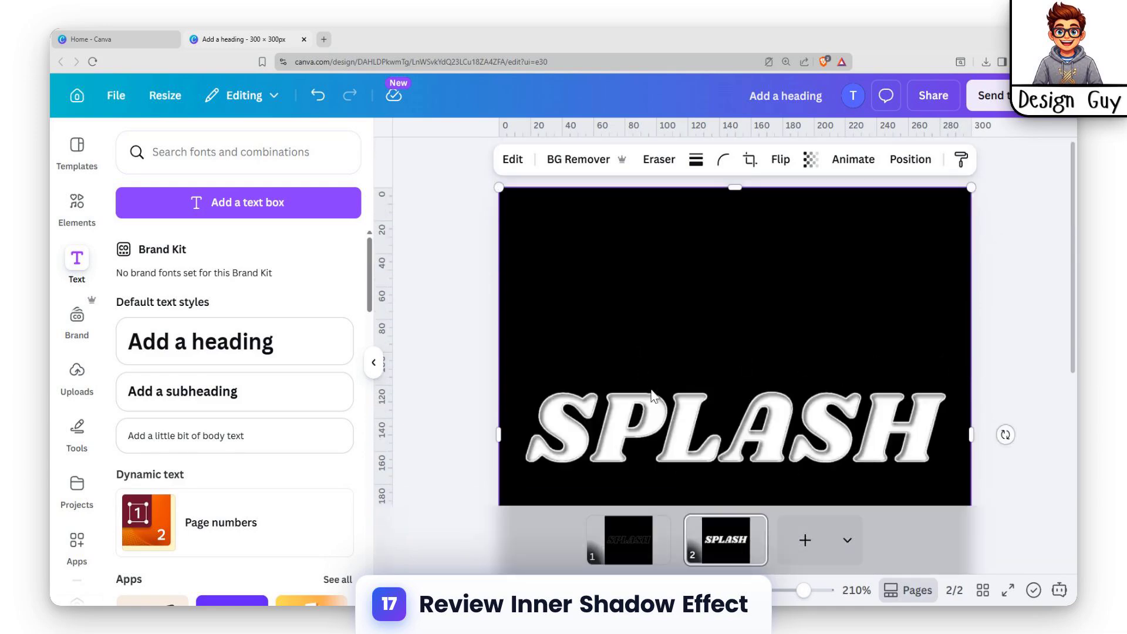
scroll(835, 372, "down", 3)
scroll(881, 288, "up", 3)
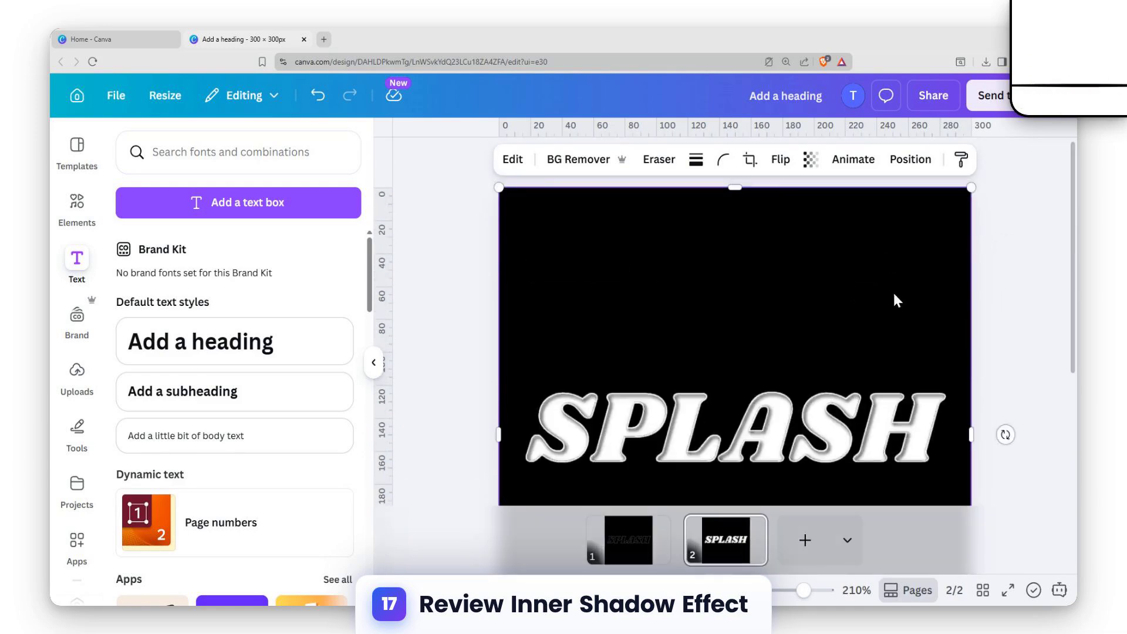
scroll(894, 286, "down", 3)
scroll(896, 285, "down", 2)
scroll(761, 322, "up", 2)
scroll(761, 320, "down", 1)
scroll(761, 320, "down", 1)
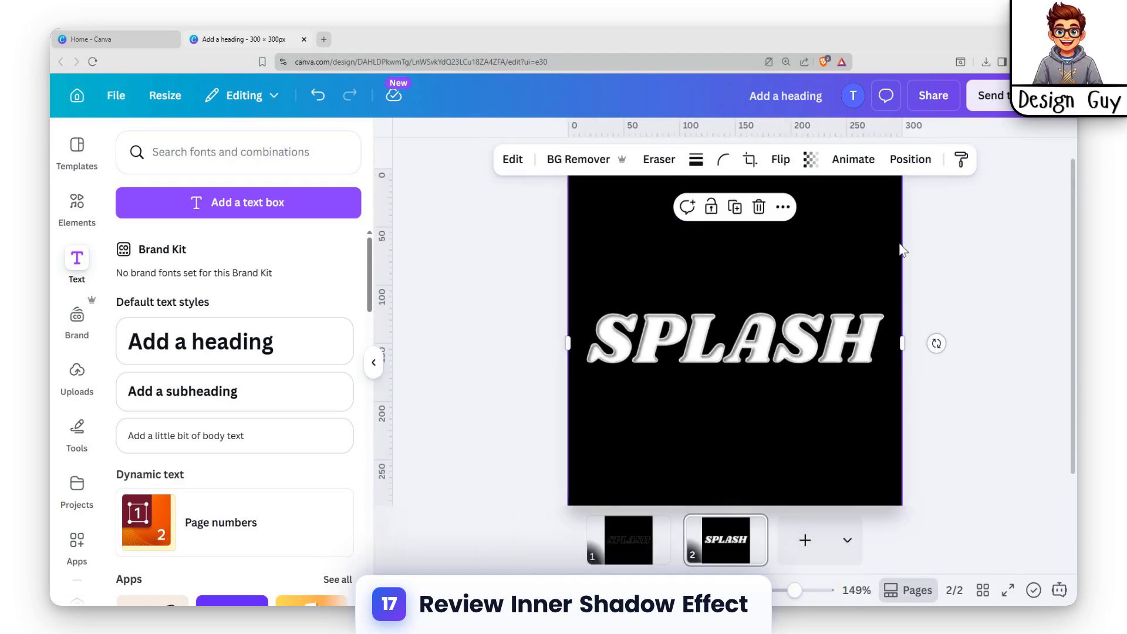
left_click(963, 250)
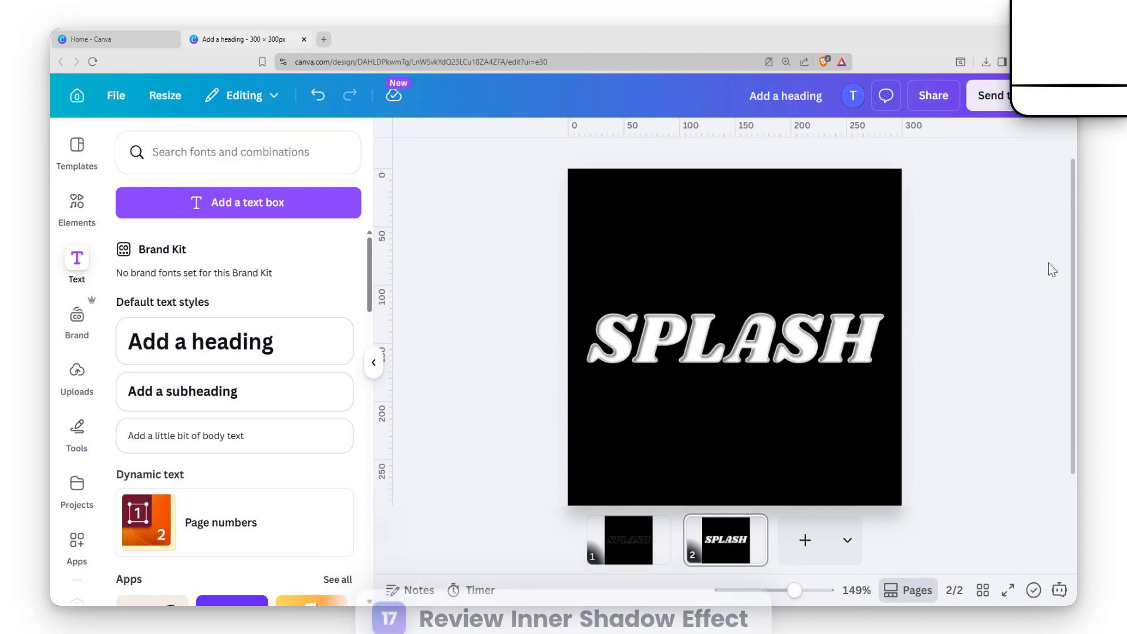
Step: Open the design's download settings and limit the page selection to Page 2 only
left_click(933, 96)
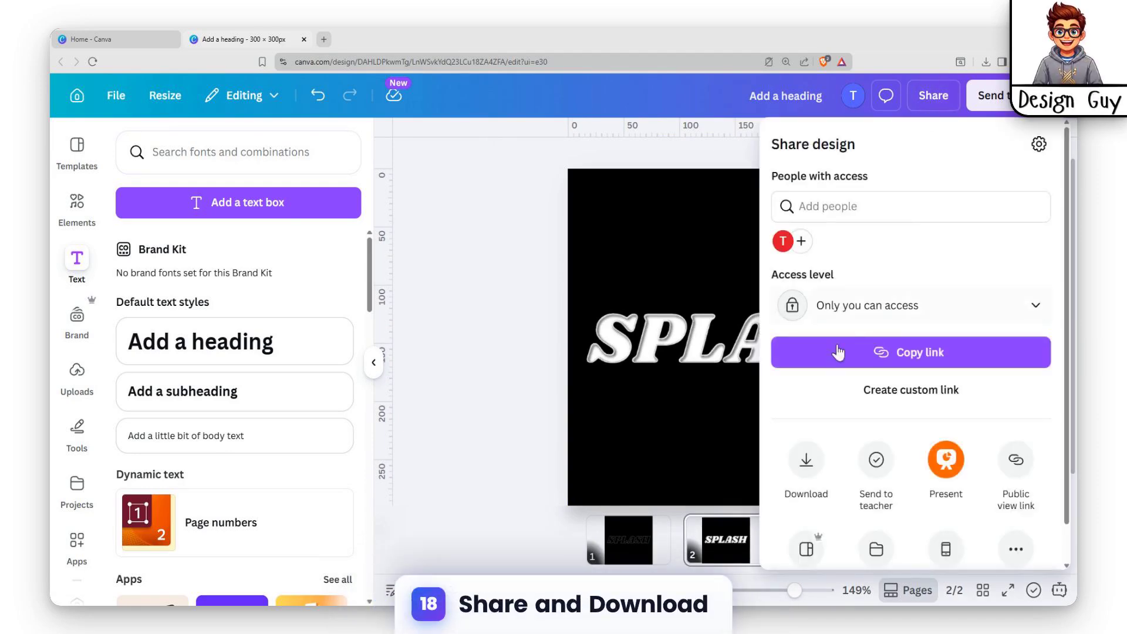
left_click(807, 459)
left_click(934, 405)
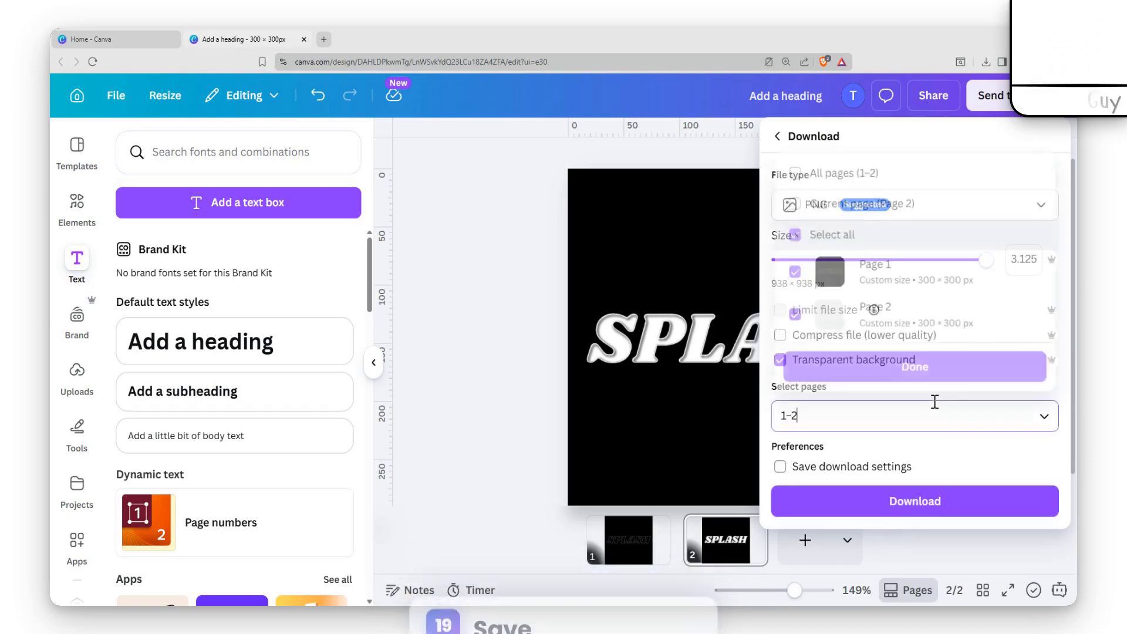
left_click(936, 414)
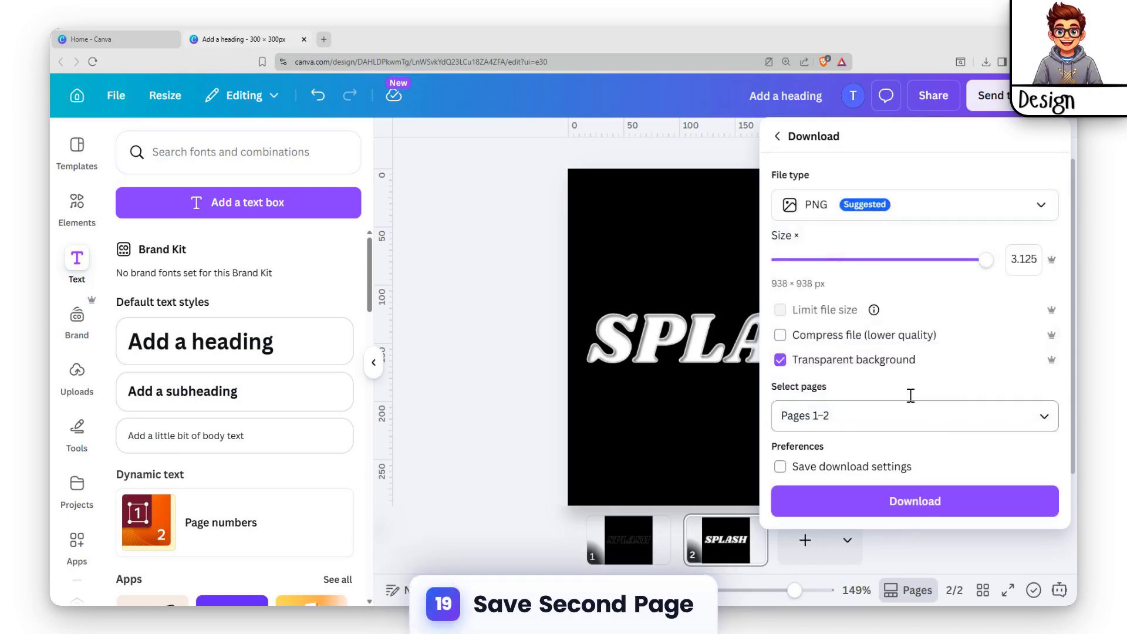
left_click(862, 412)
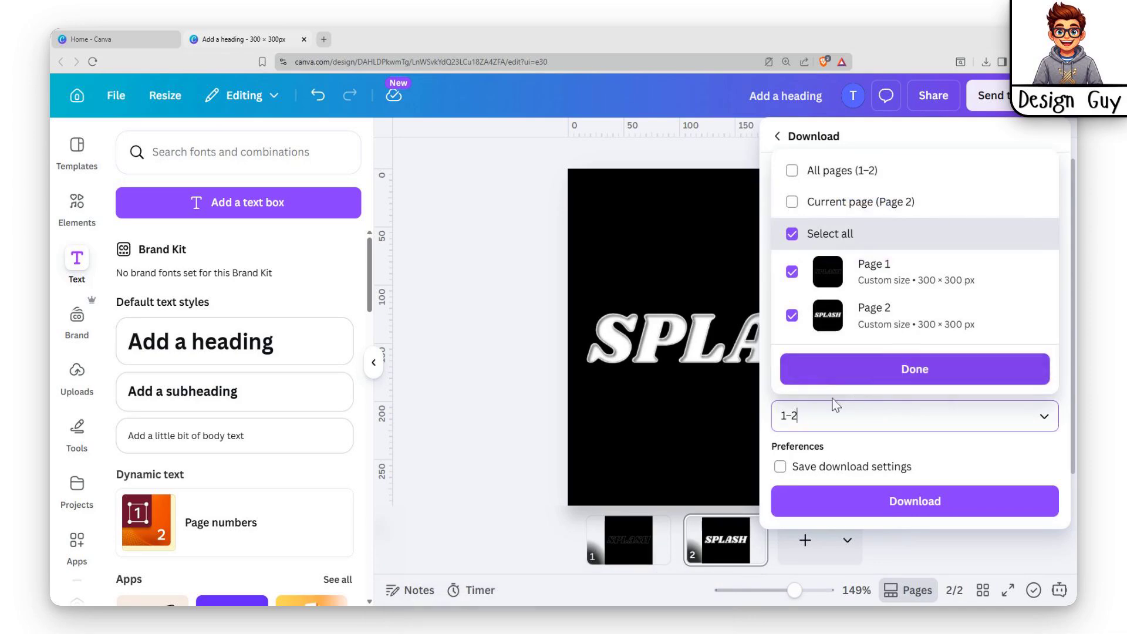
left_click(792, 316)
left_click(792, 271)
left_click(792, 316)
left_click(905, 368)
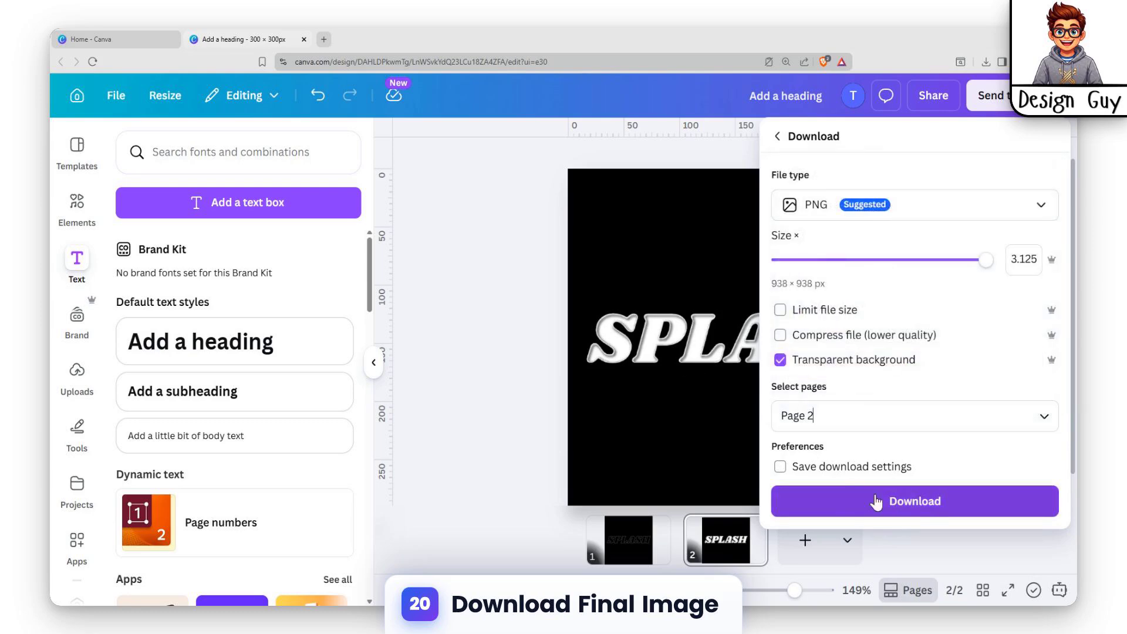